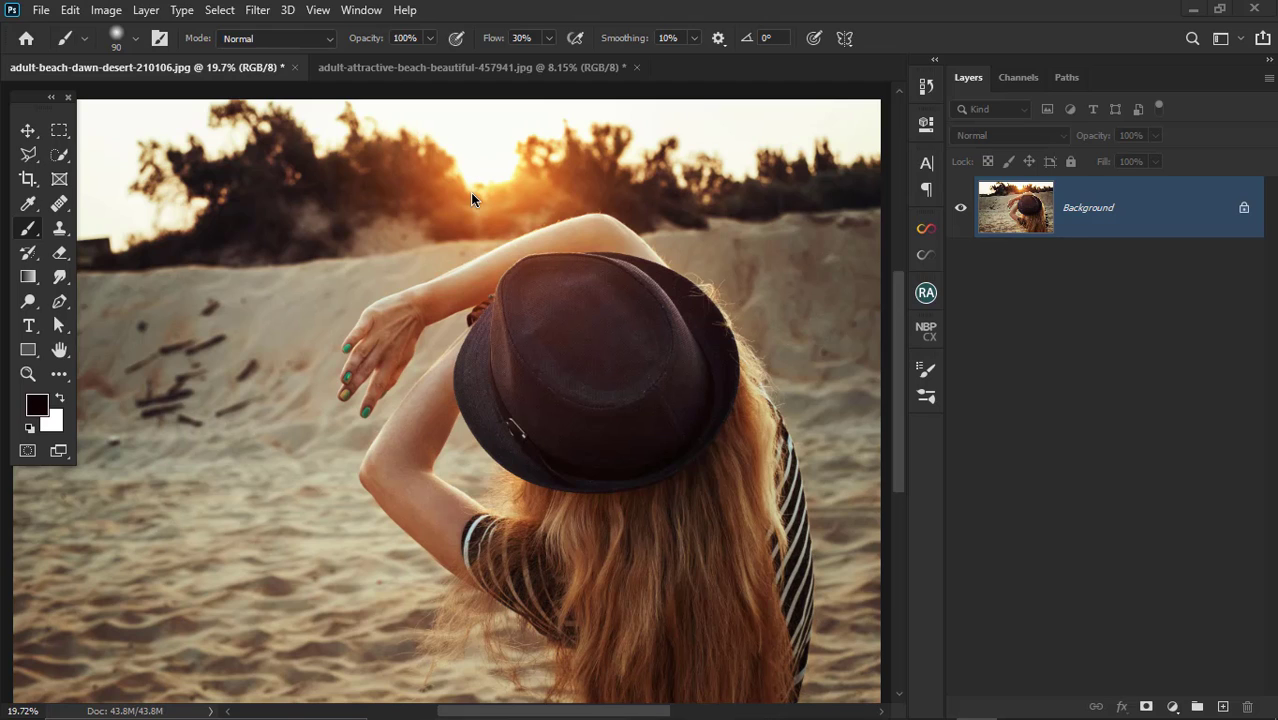
Set the document status read-out to show the document's color profile.
scroll(470, 192, down, 2)
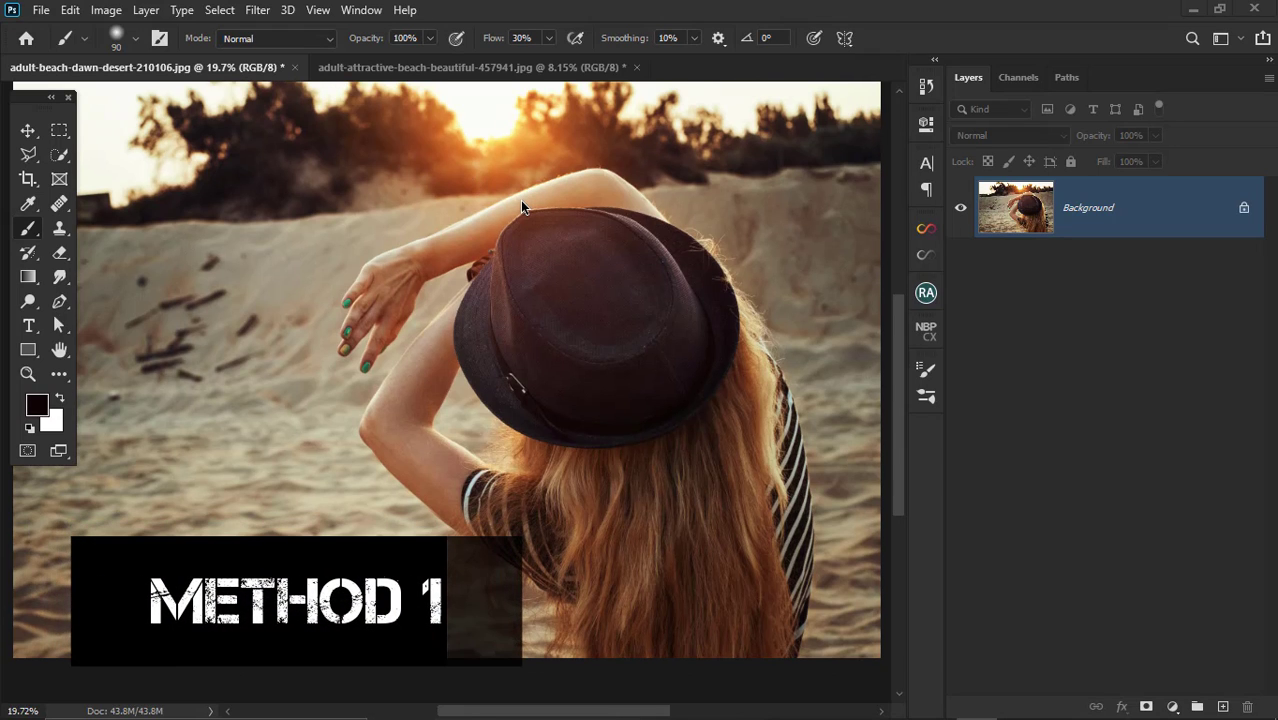
scroll(575, 220, down, 3)
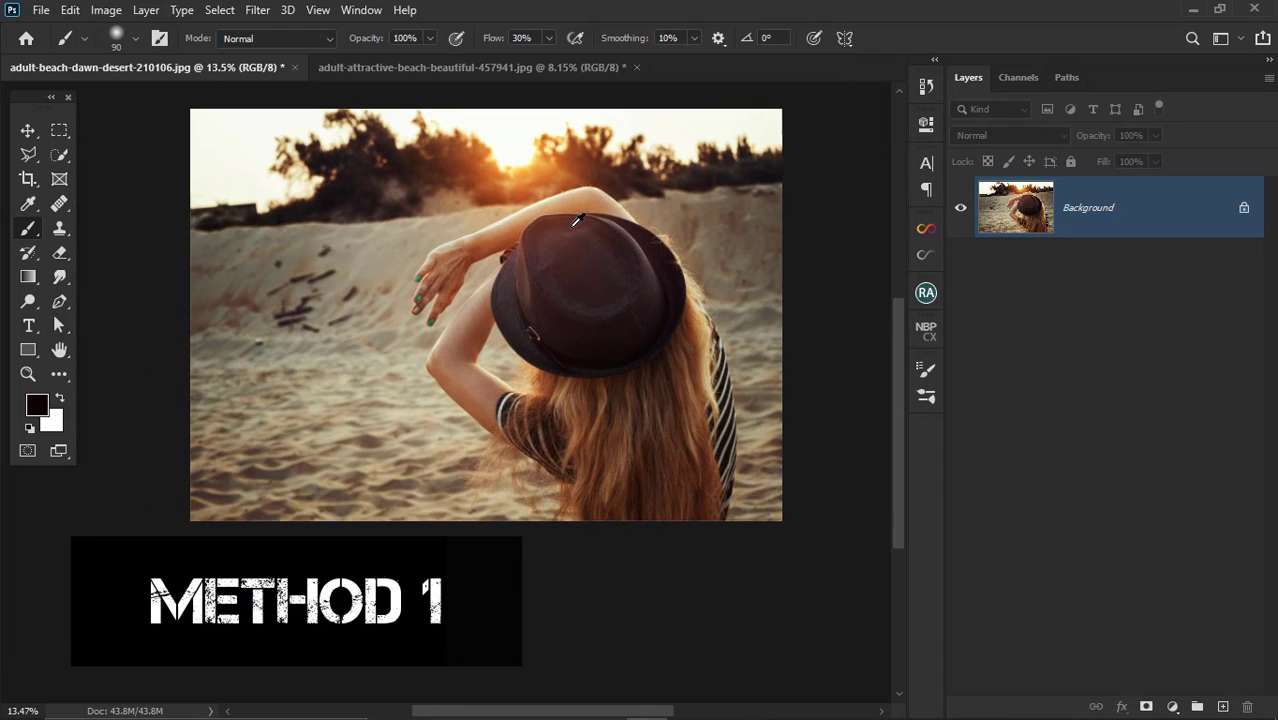
scroll(593, 242, up, 3)
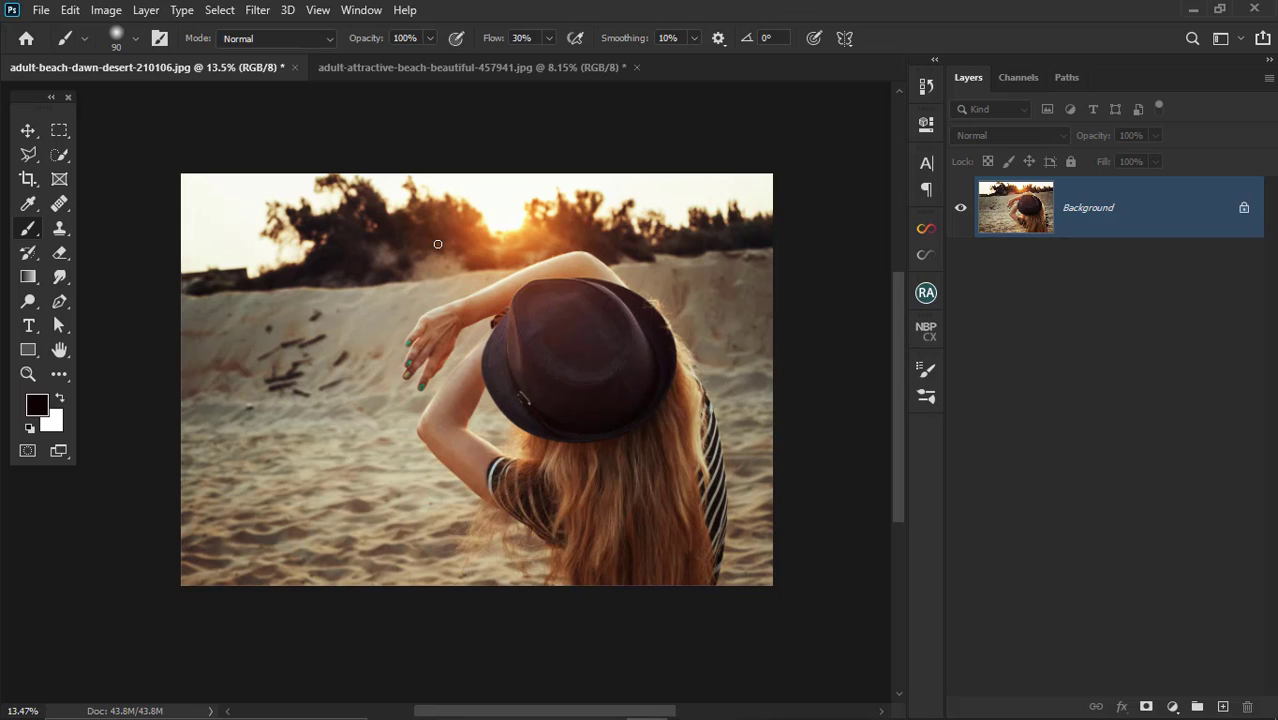
click(211, 711)
click(285, 528)
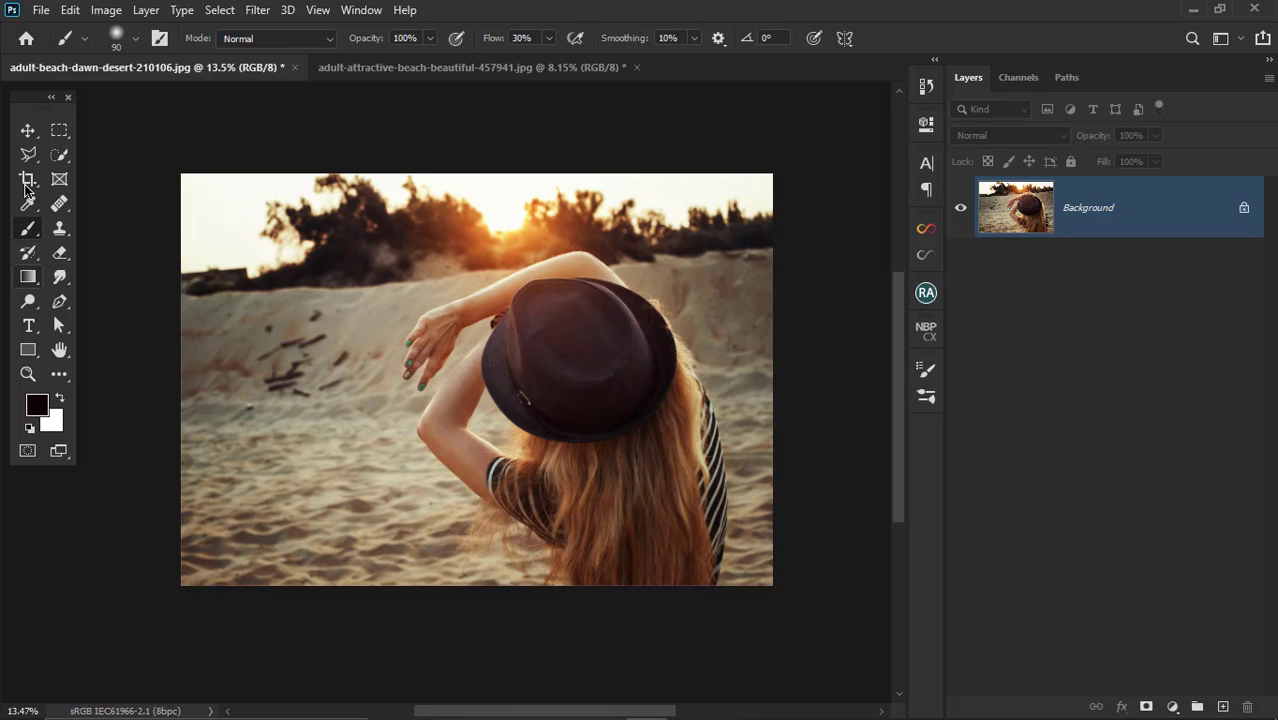
click(70, 12)
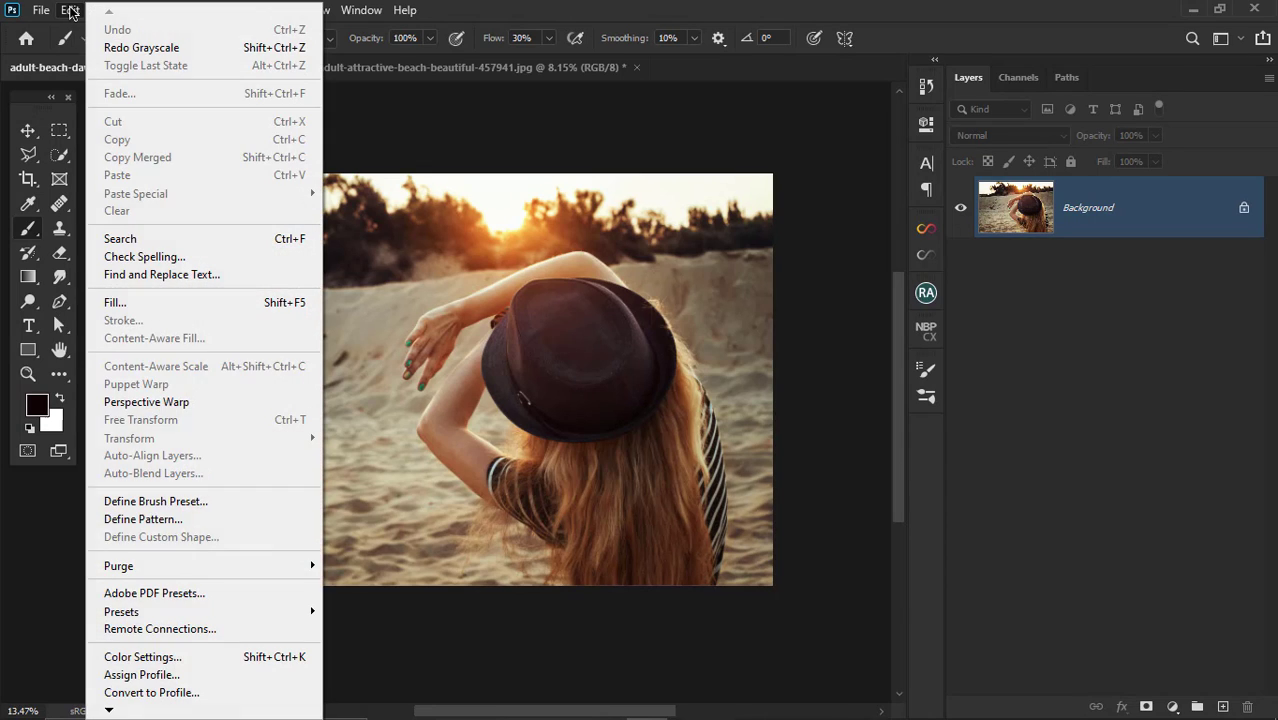
click(145, 675)
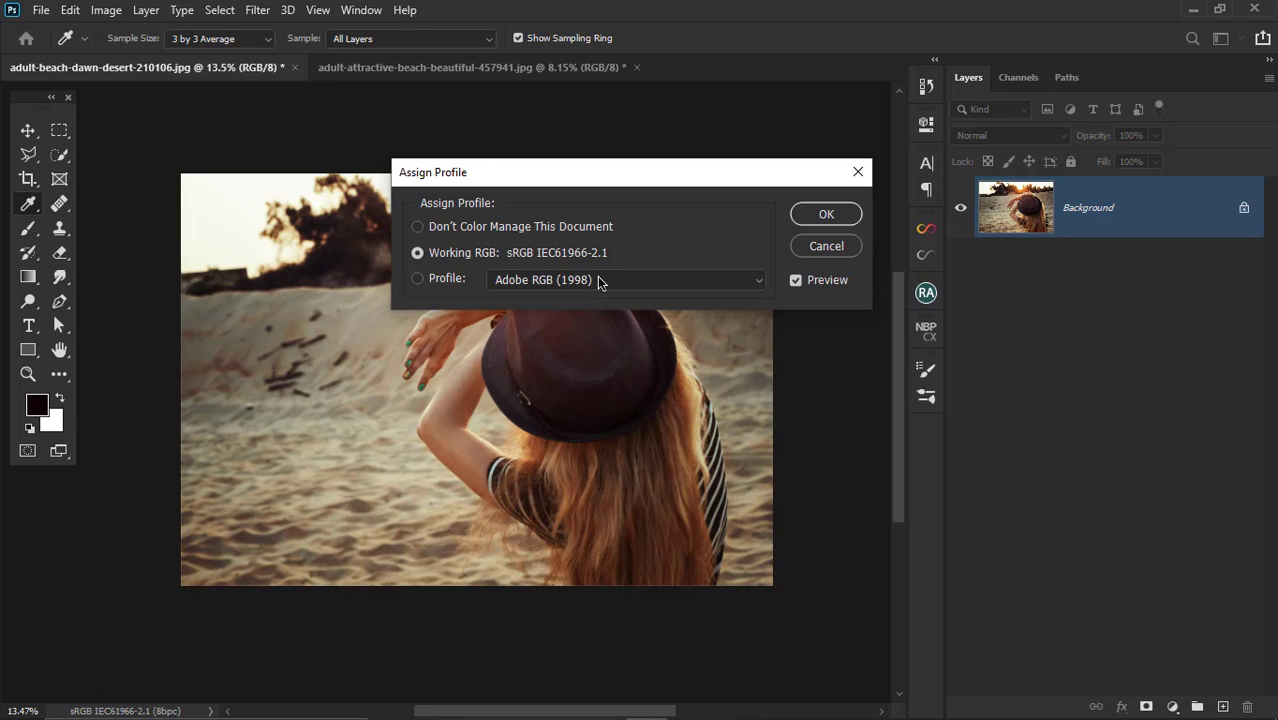
click(597, 281)
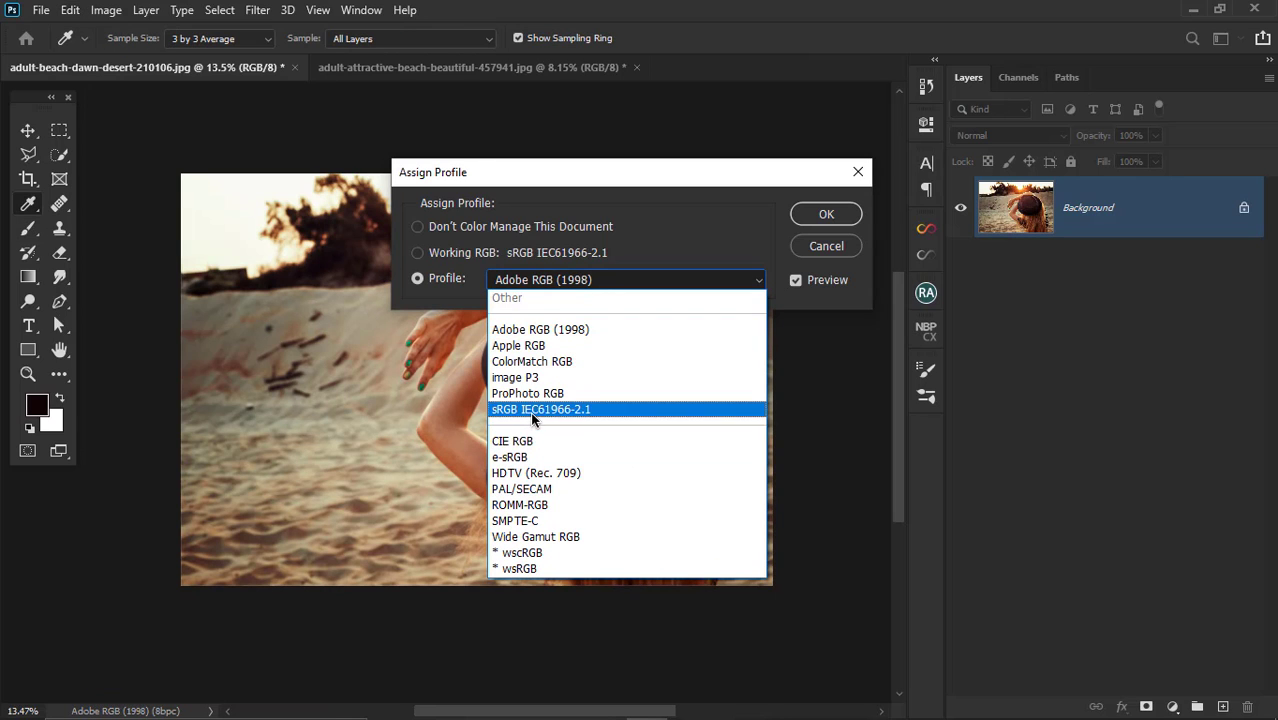
click(532, 409)
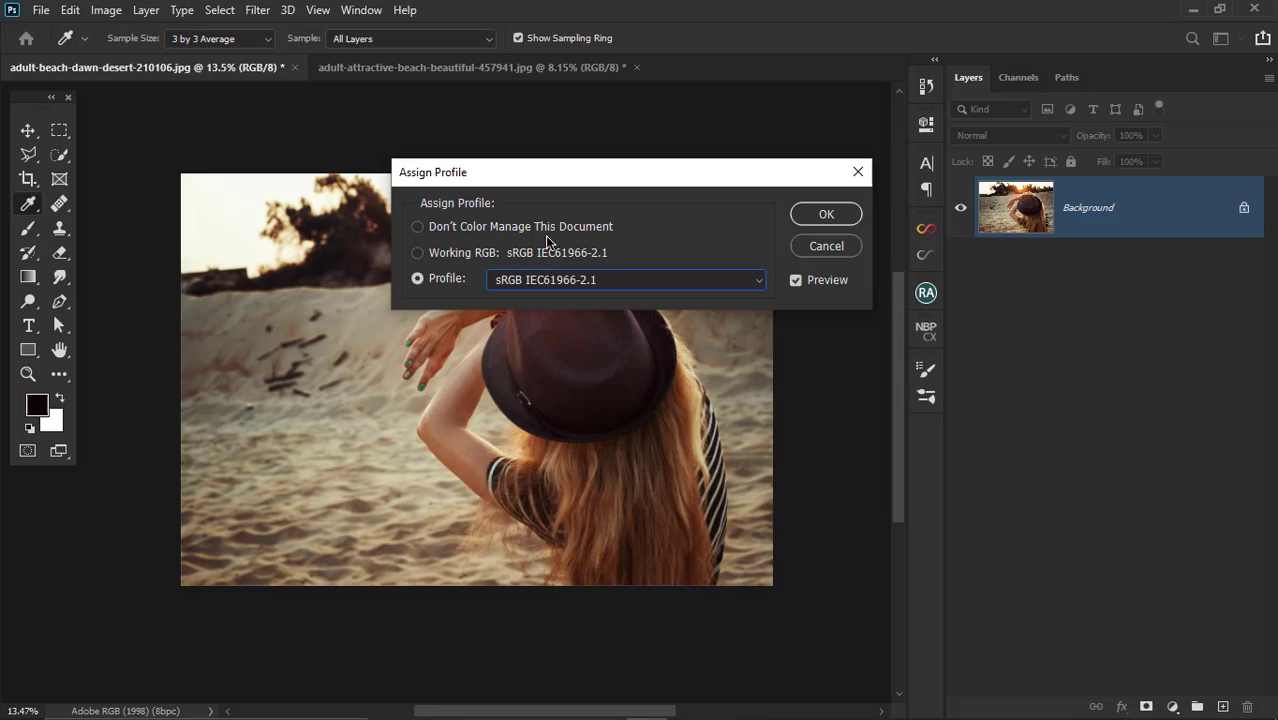
click(826, 246)
key(b)
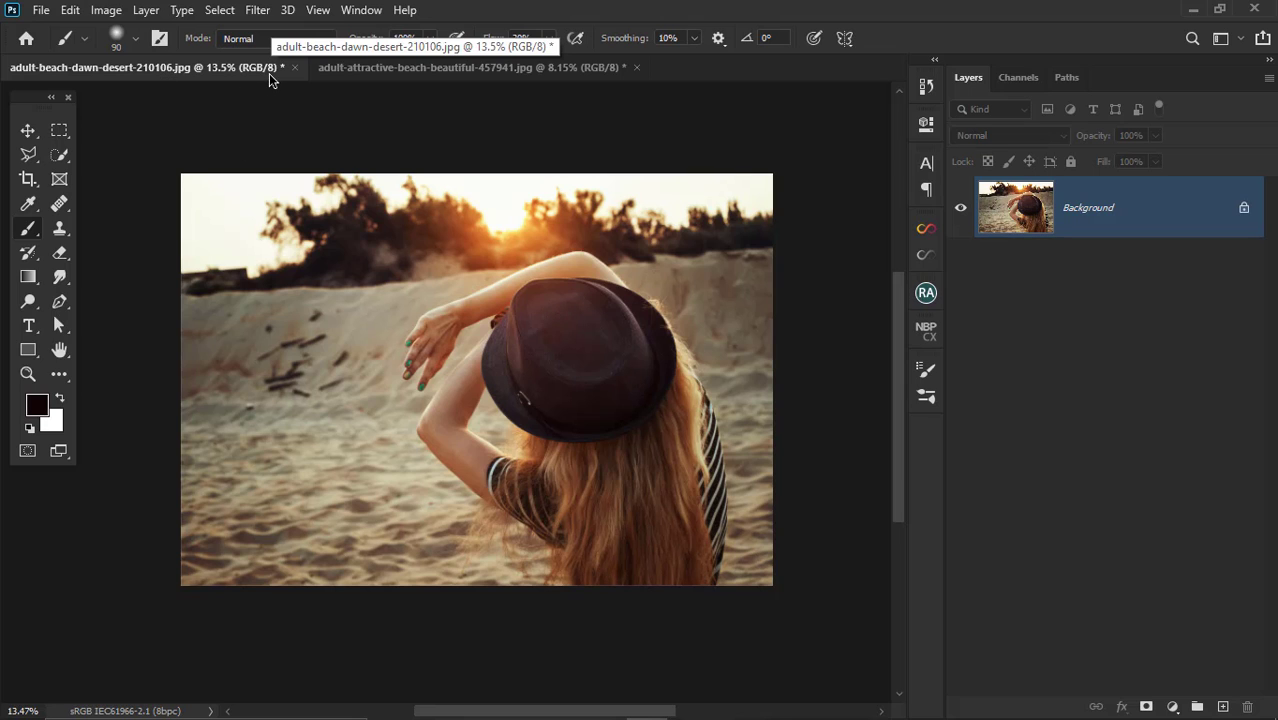
Set the beach photo's bit depth to 8 Bits/Channel.
click(107, 11)
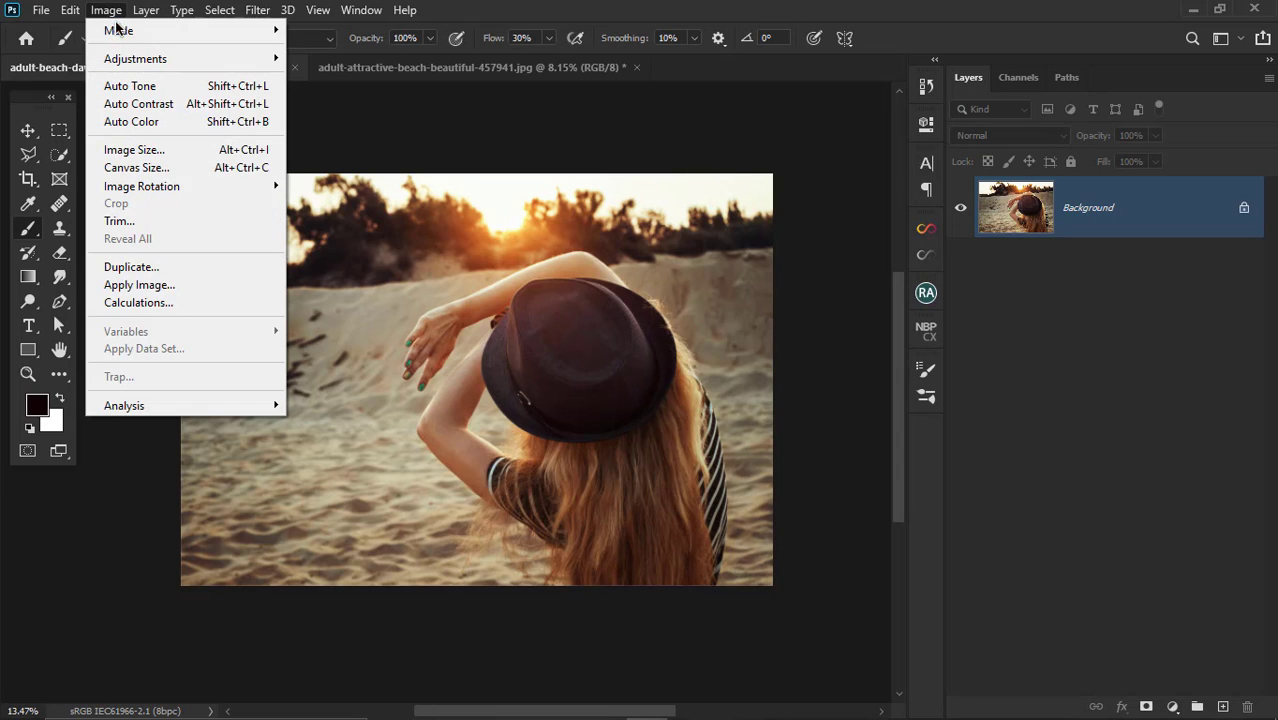
mouse_move(116, 30)
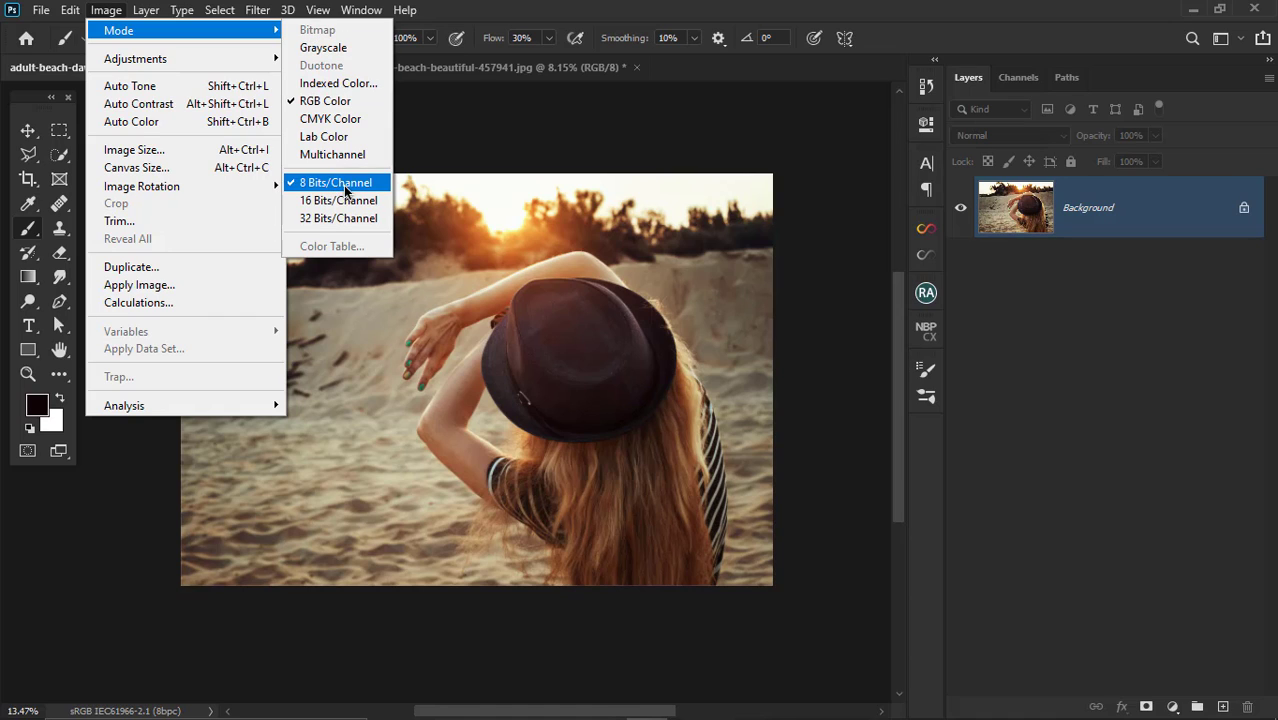
click(342, 186)
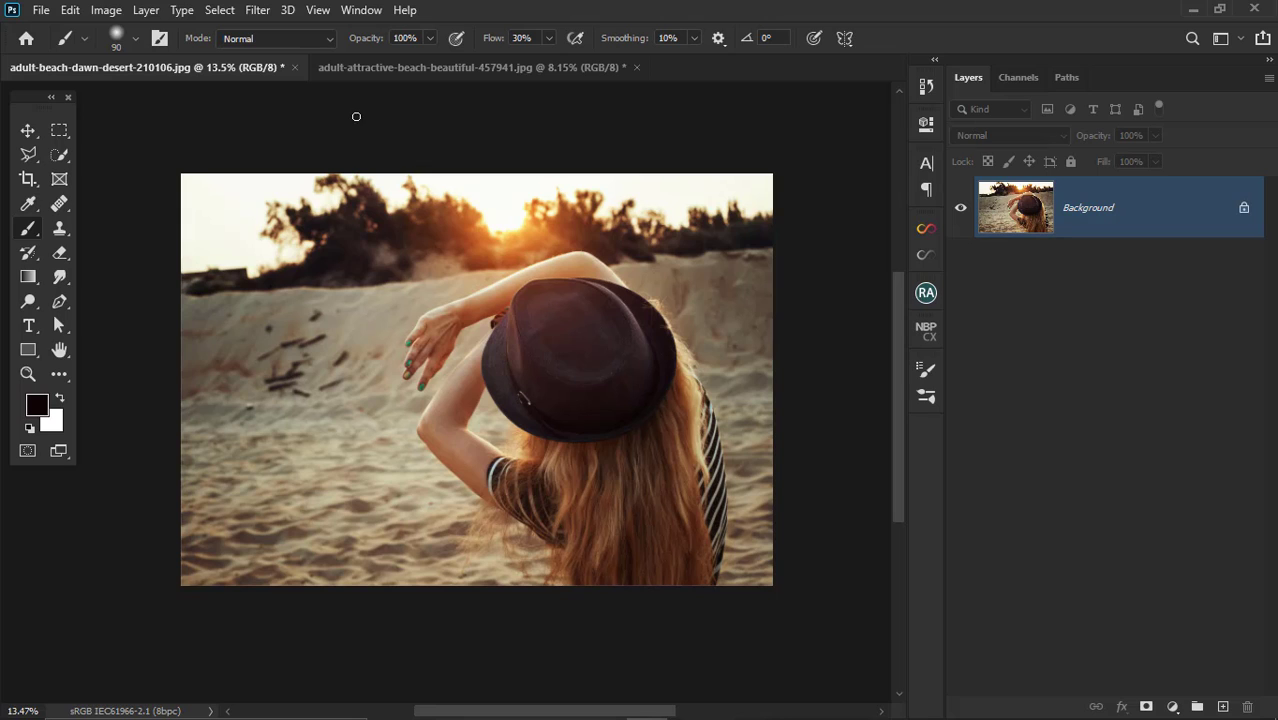
Try converting the beach photo to Grayscale mode by discarding its color information, and undo the conversion.
scroll(505, 261, up, 1)
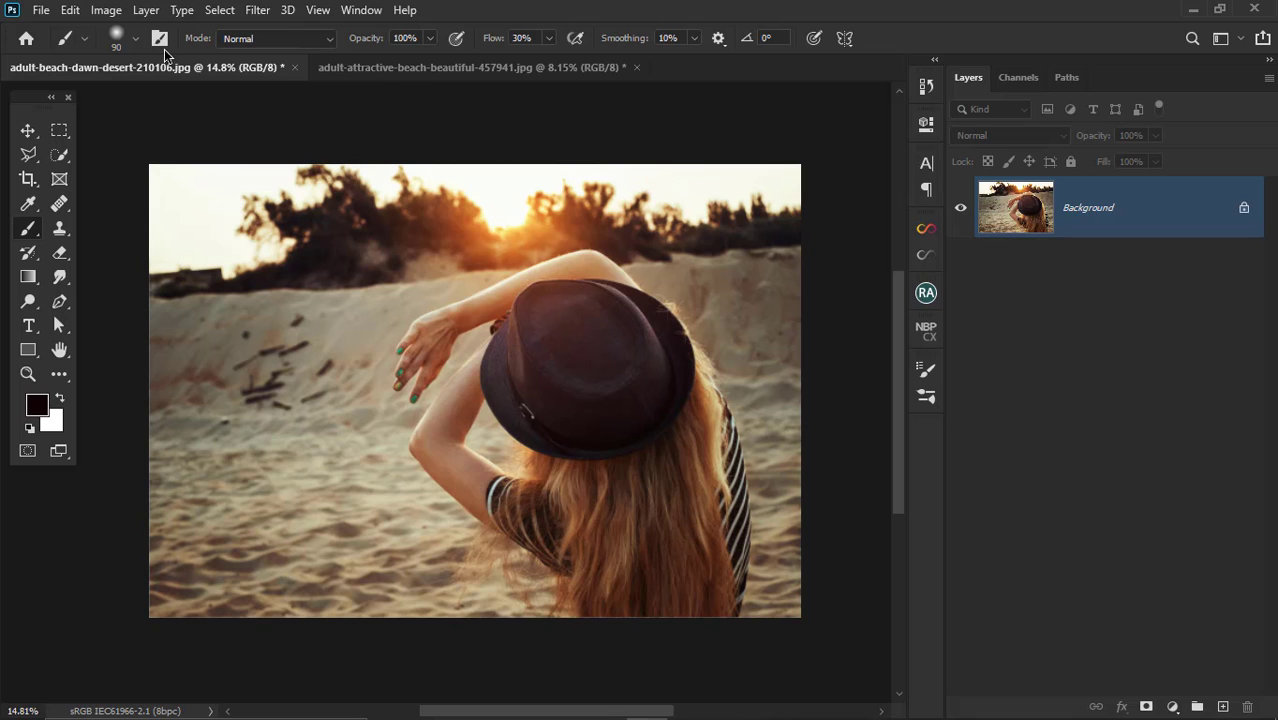
click(106, 10)
mouse_move(117, 32)
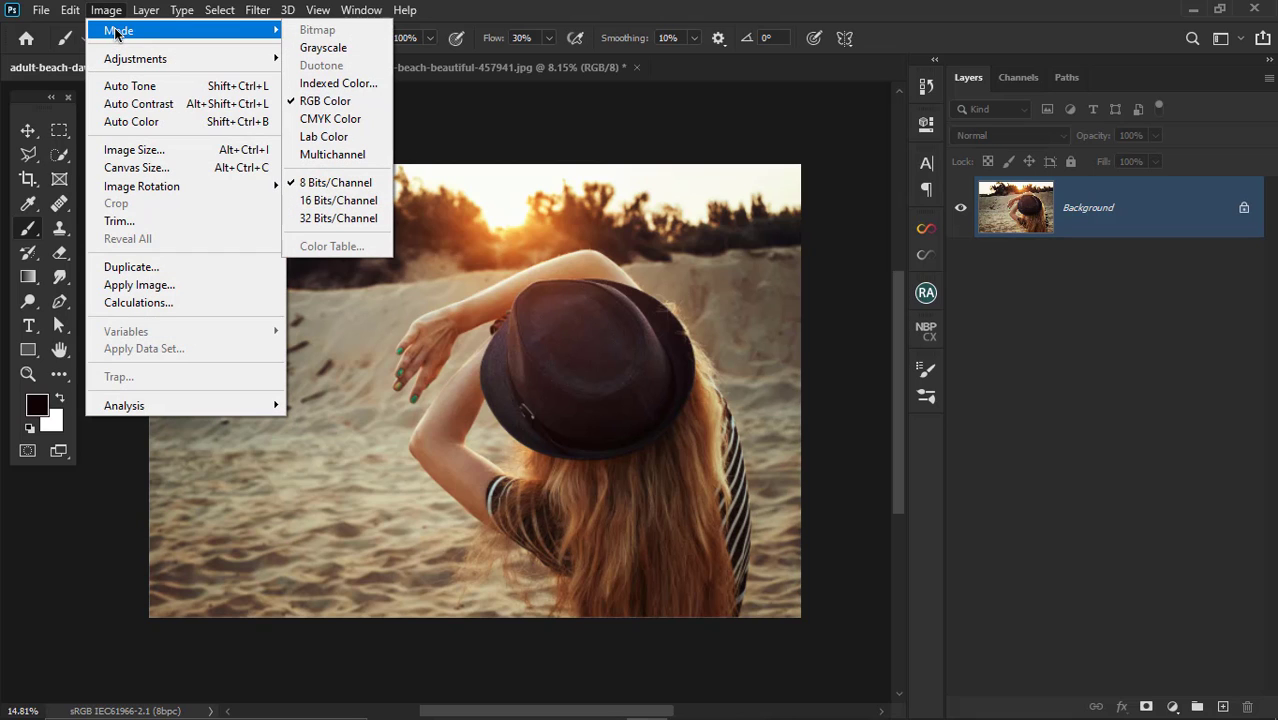
click(330, 48)
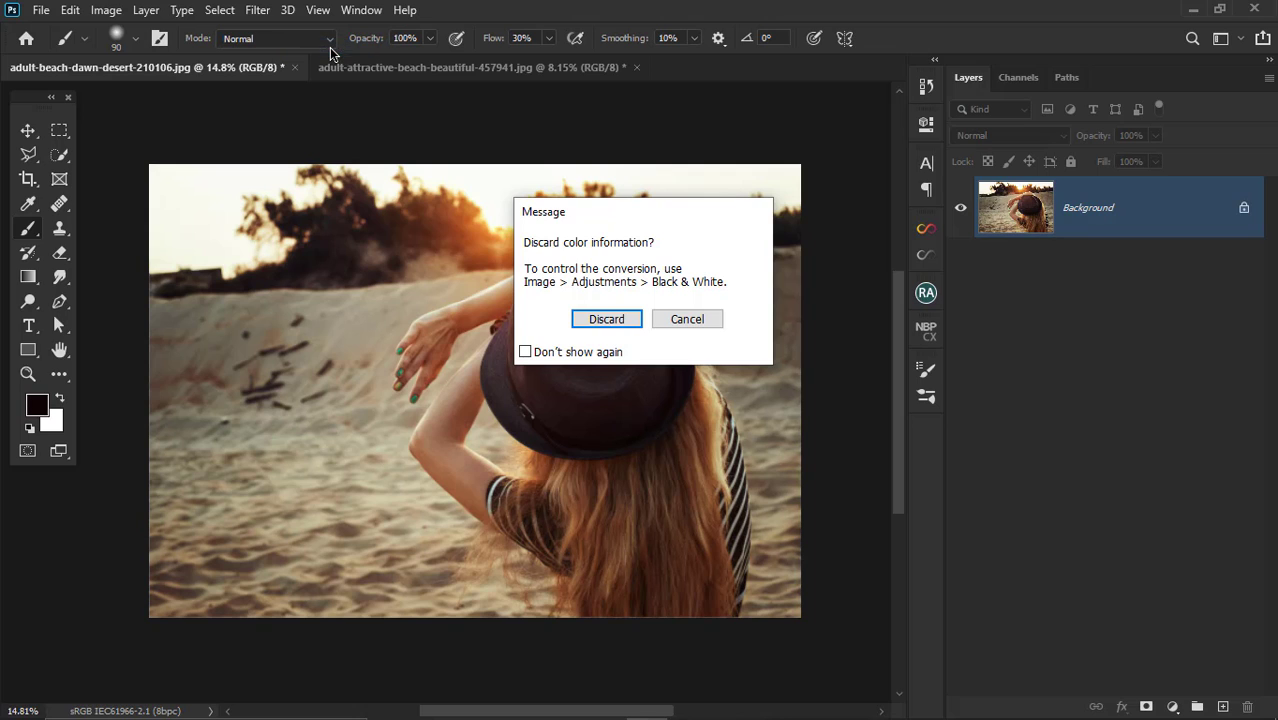
click(588, 318)
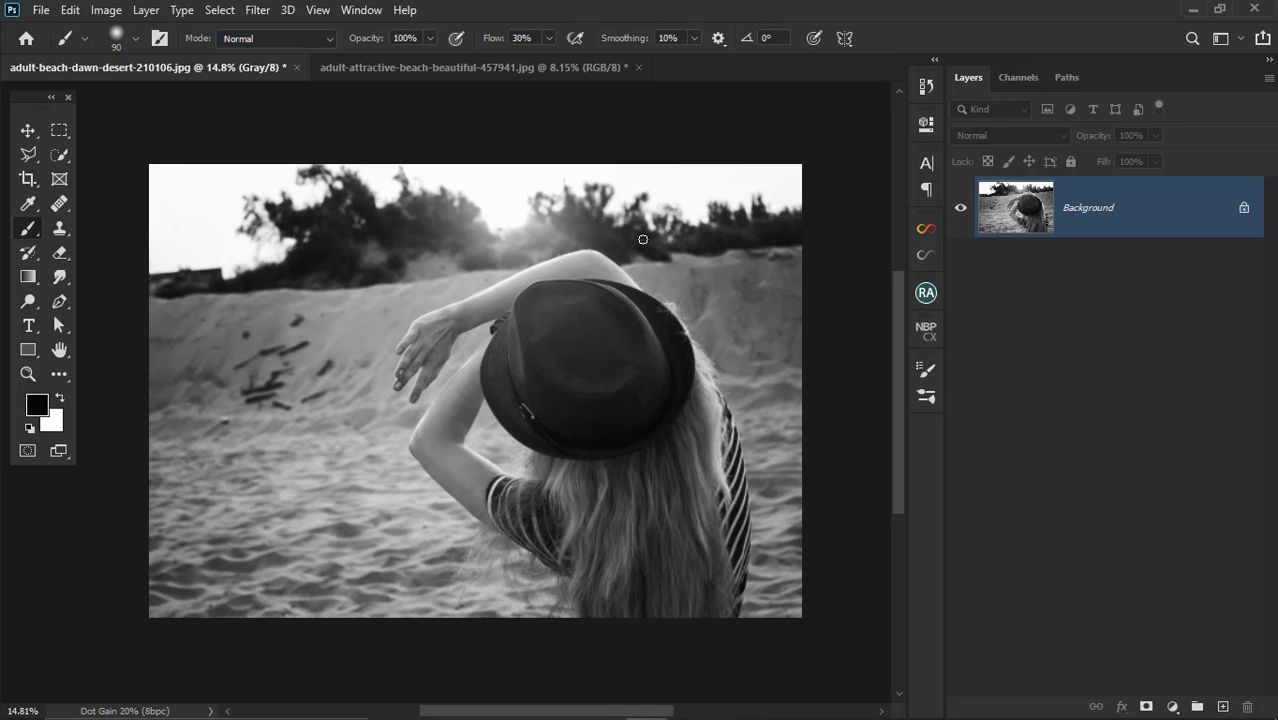
key(ctrl+z)
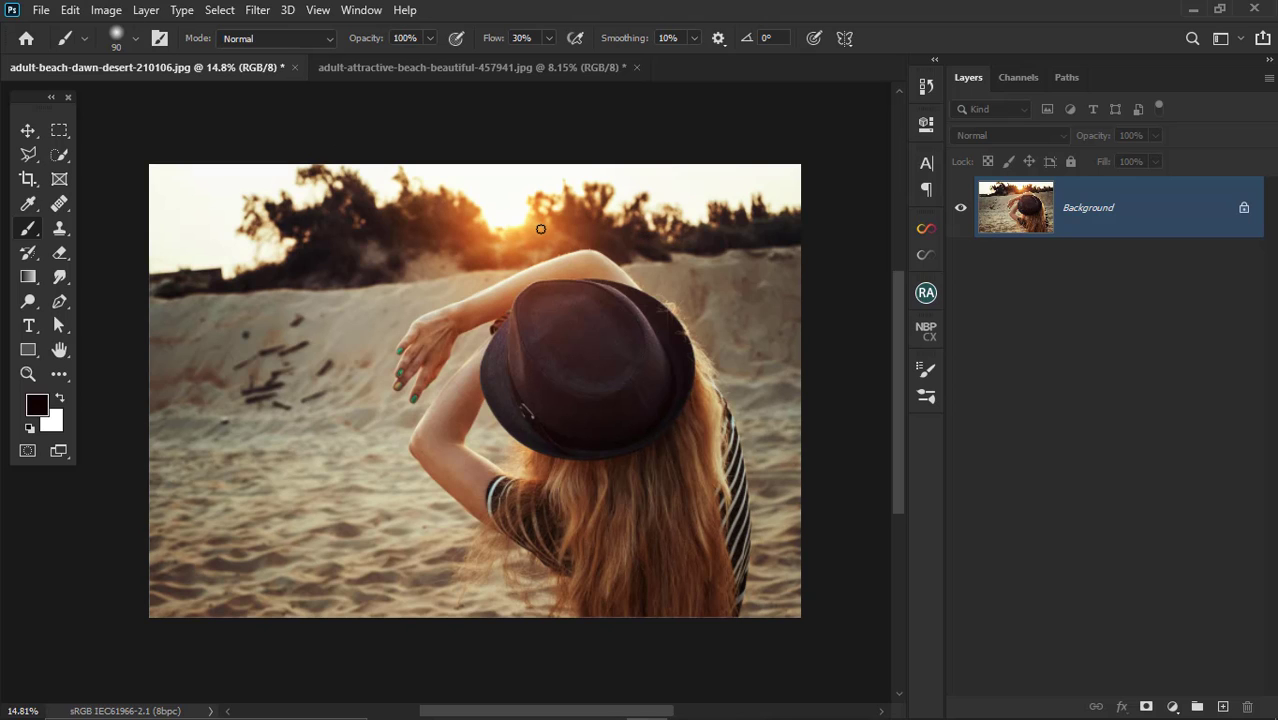
Try a Desaturate adjustment on the photo and check which color modes it offers for the desaturated RGB image.
click(105, 10)
mouse_move(125, 58)
click(355, 420)
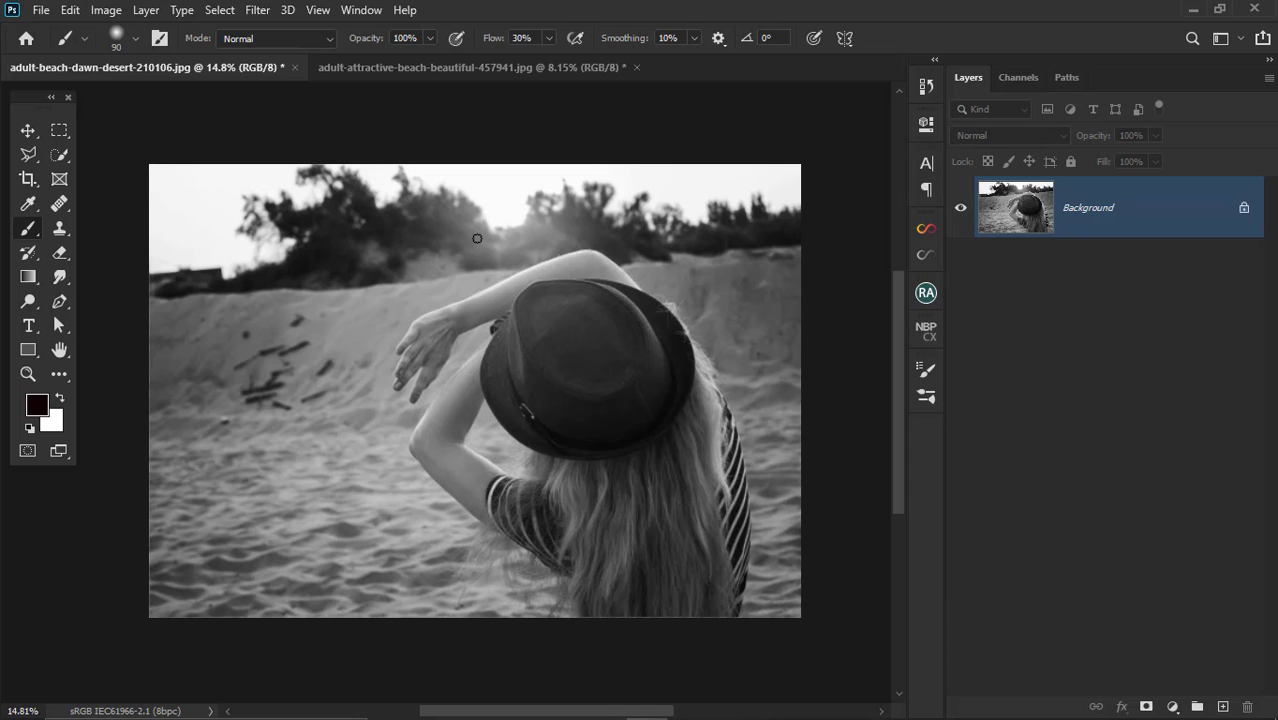
click(105, 10)
mouse_move(120, 32)
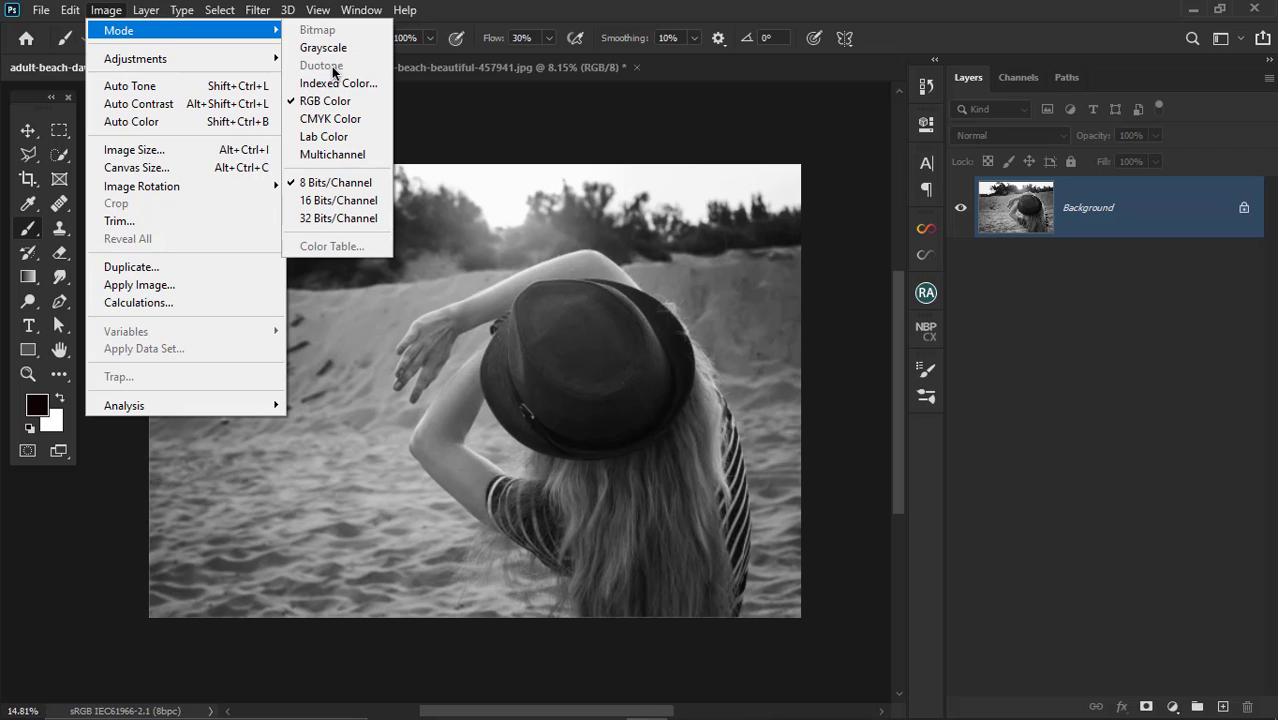
click(648, 7)
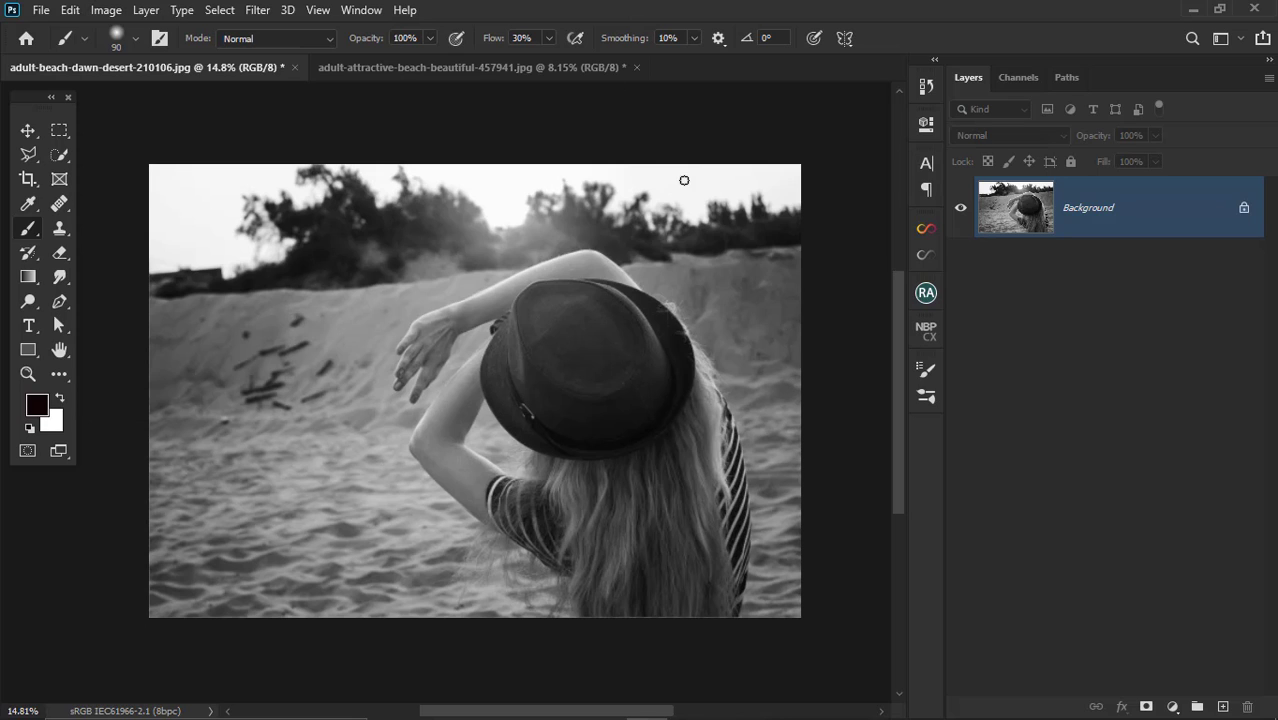
Add a Curves adjustment layer that tints the photo orange by raising the Red curve and lowering the Blue curve.
click(1172, 707)
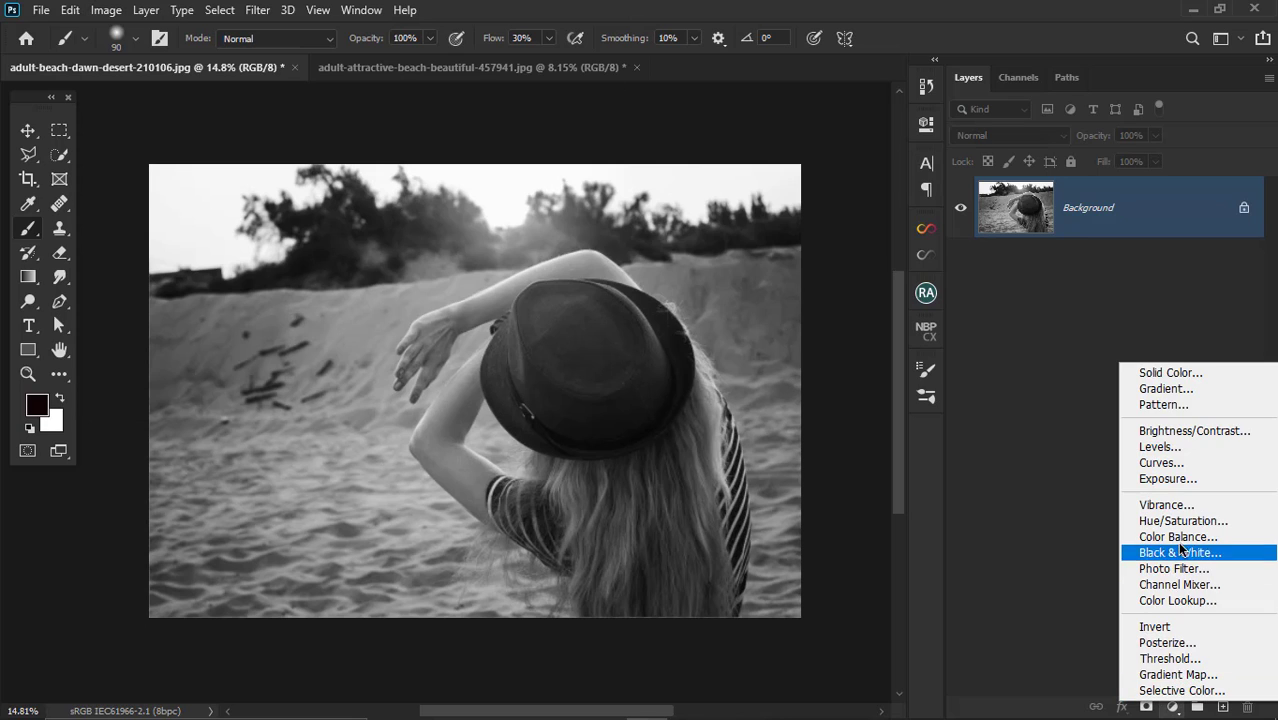
click(1165, 461)
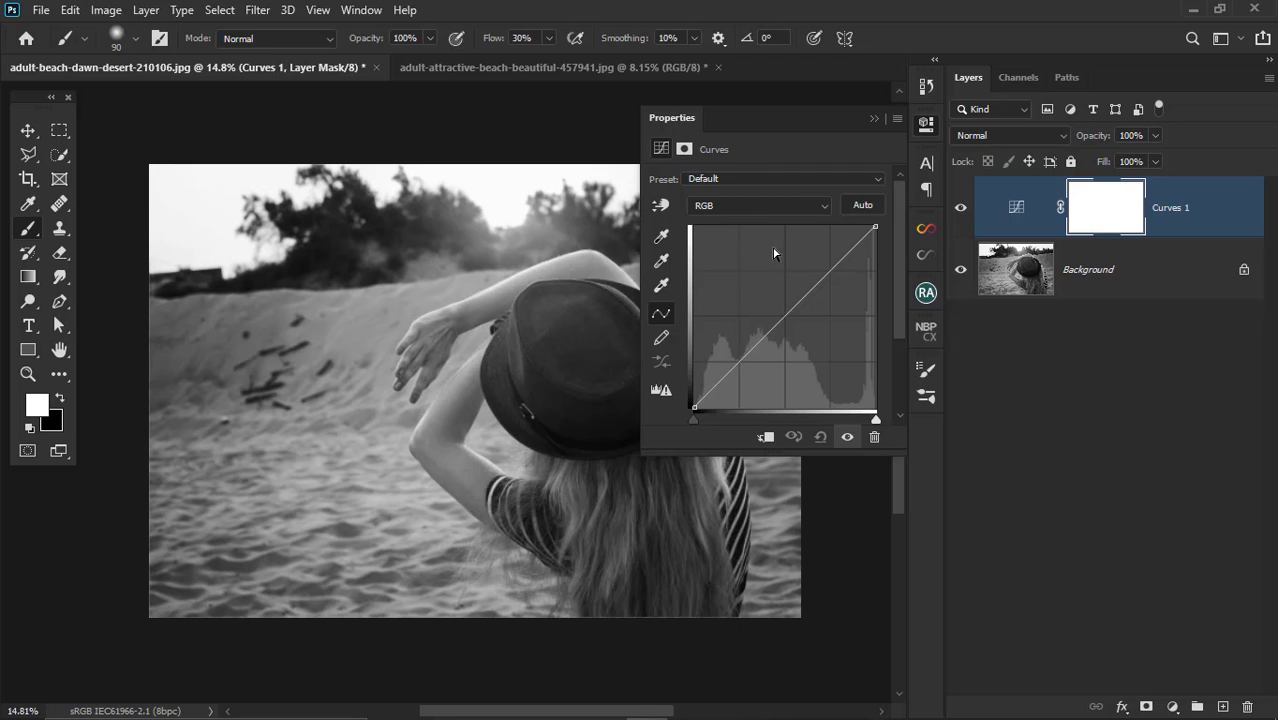
click(762, 210)
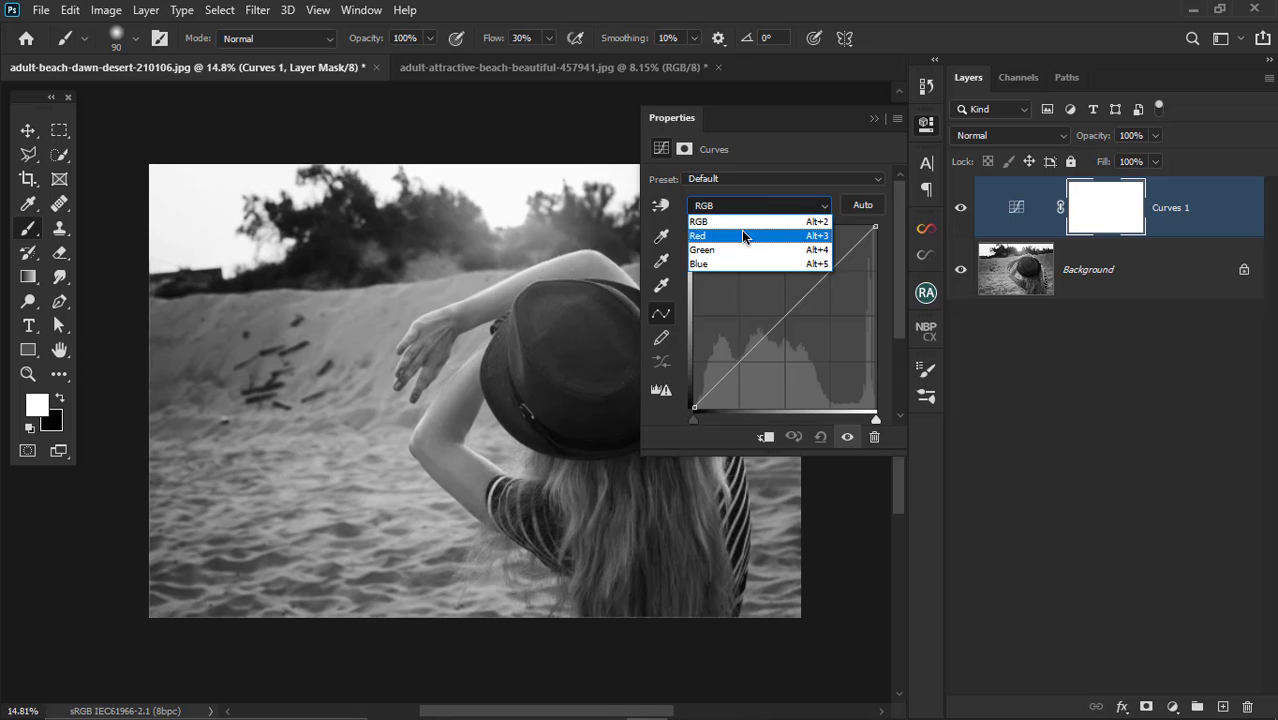
click(758, 233)
drag(779, 314, 822, 290)
click(757, 206)
click(750, 272)
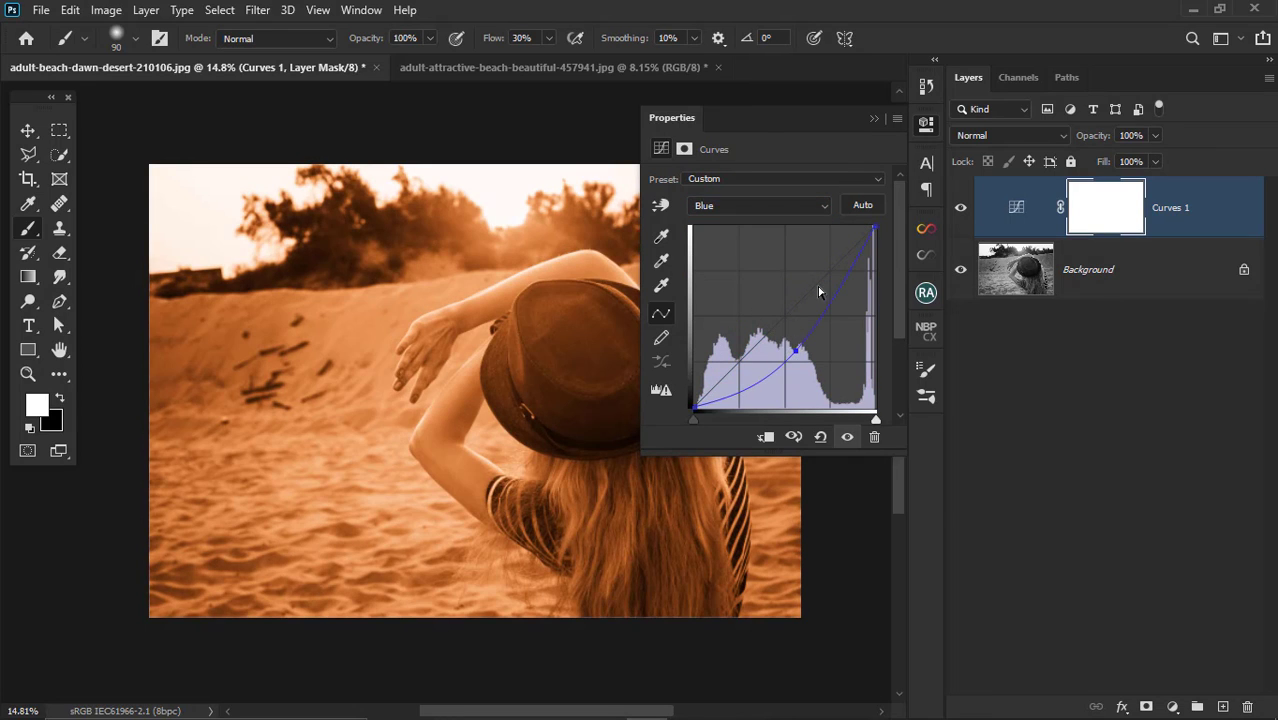
click(874, 119)
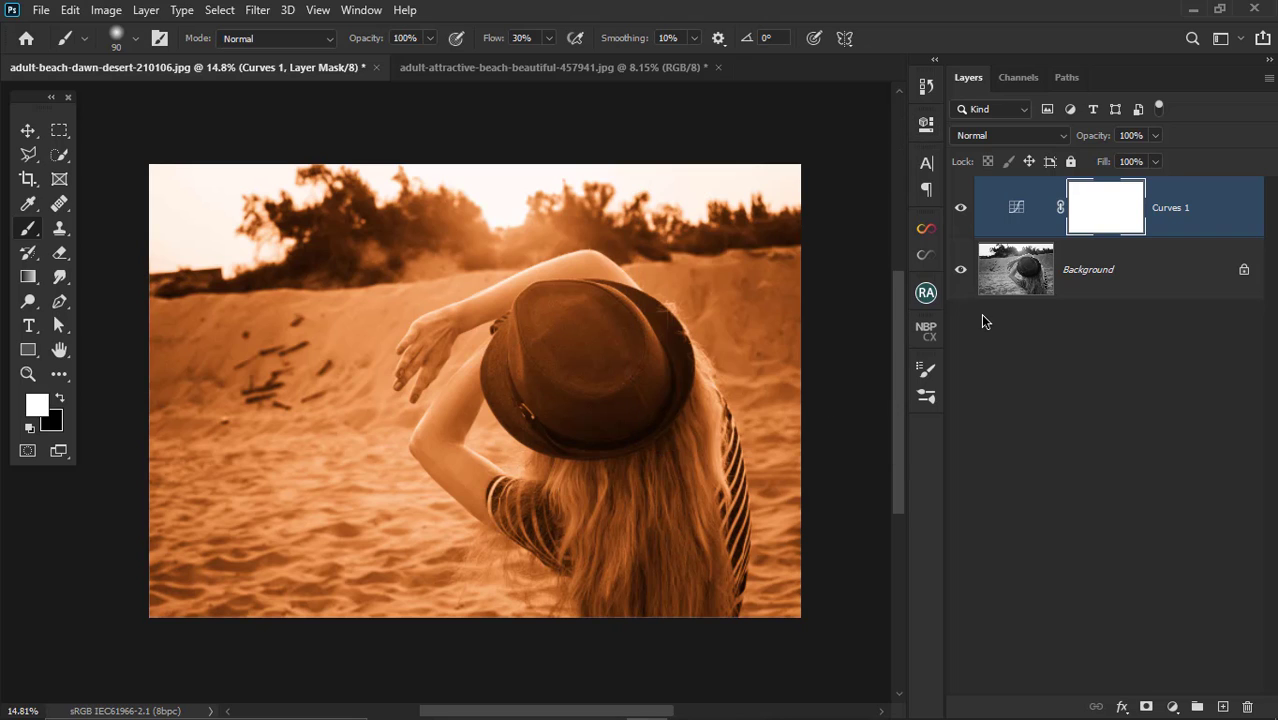
Remove the Curves tint and undo the earlier edits back to the original full-color photo.
key(Delete)
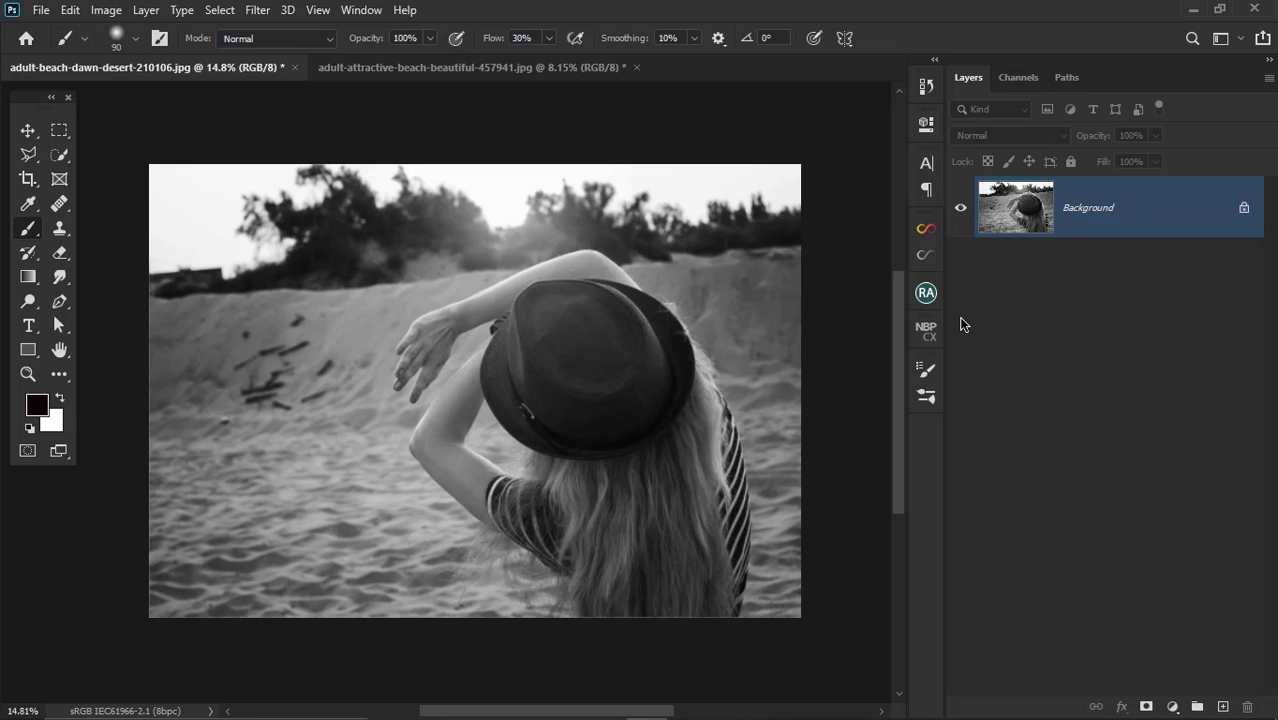
key(ctrl+z)
key(ctrl+shift+z)
key(ctrl+z)
key(ctrl+z)
key(ctrl+z)
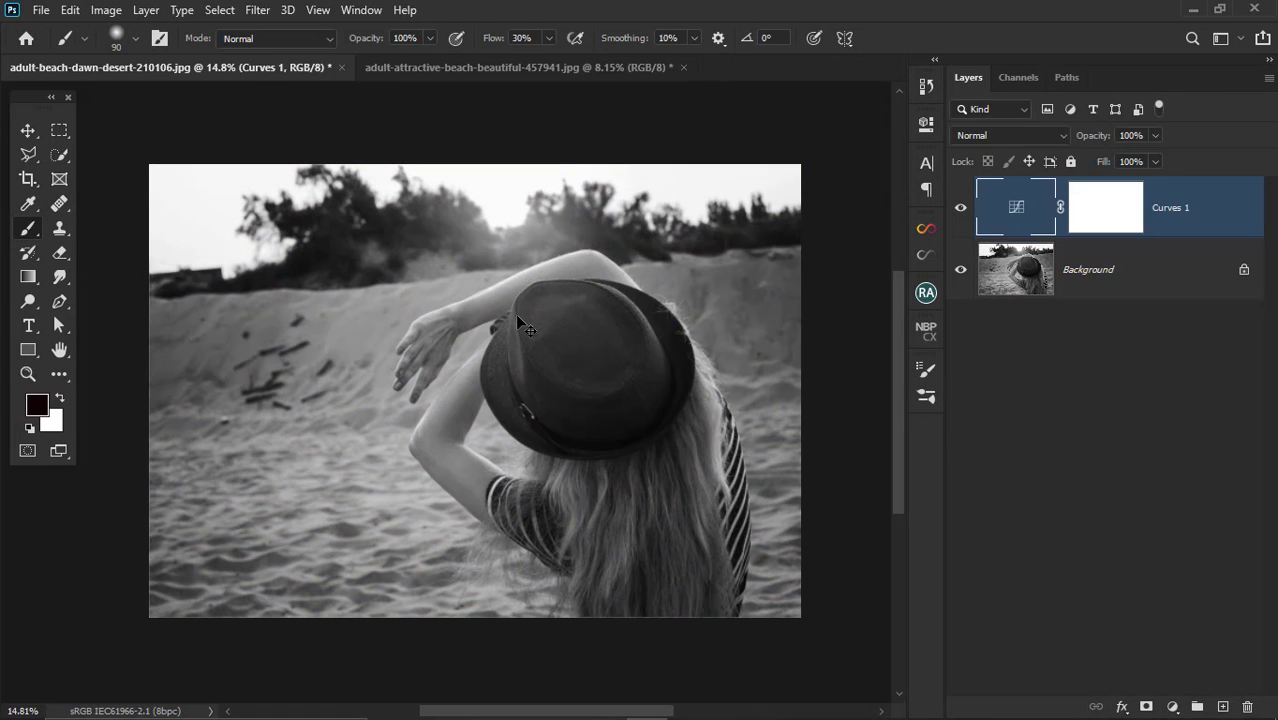
Convert the beach photo to Grayscale mode, discarding its color information.
click(104, 11)
mouse_move(257, 29)
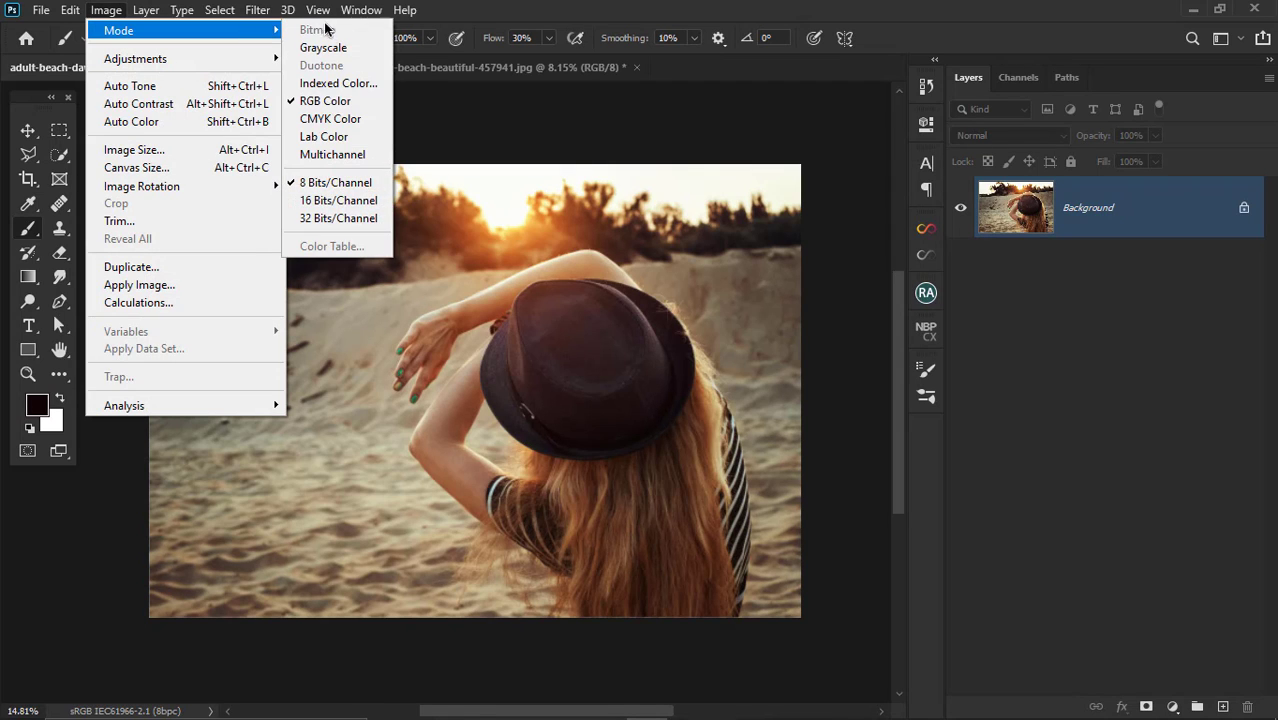
click(326, 46)
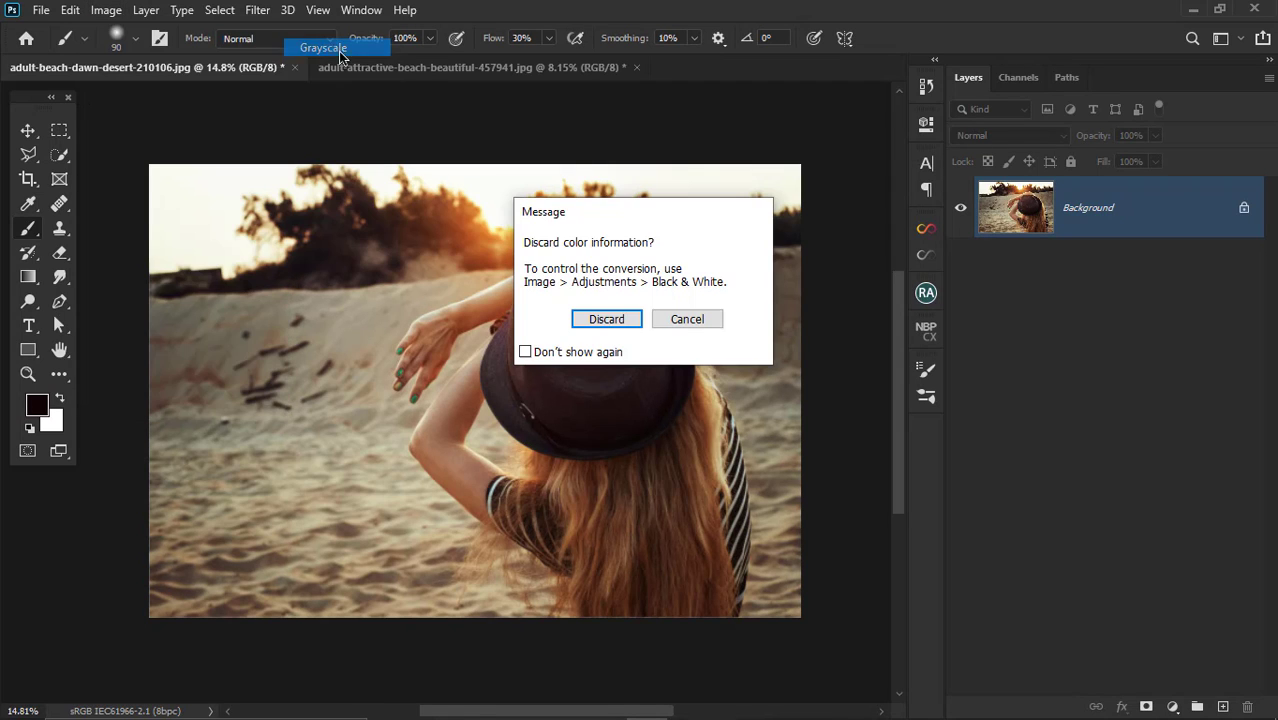
click(600, 319)
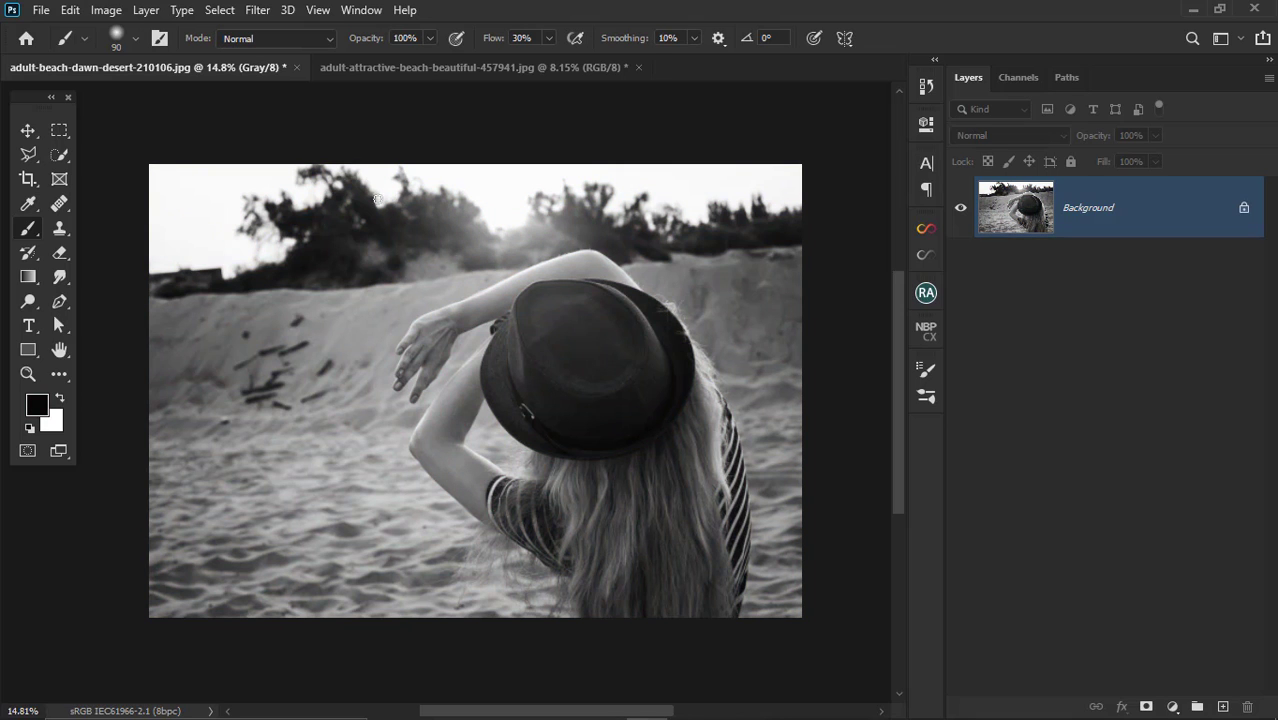
Open the Duotone conversion for the grayscale photo, move its dialog off the subject and choose the Duotone type.
click(107, 10)
mouse_move(124, 31)
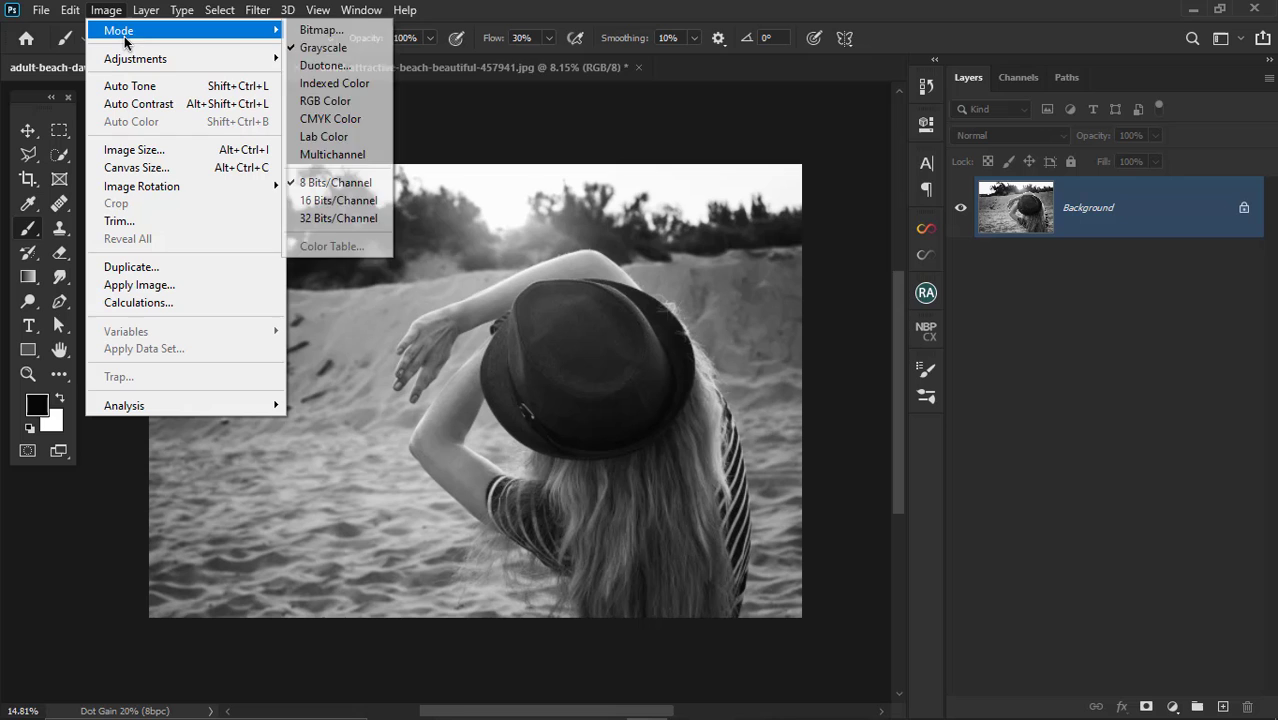
click(326, 66)
drag(446, 208, 744, 115)
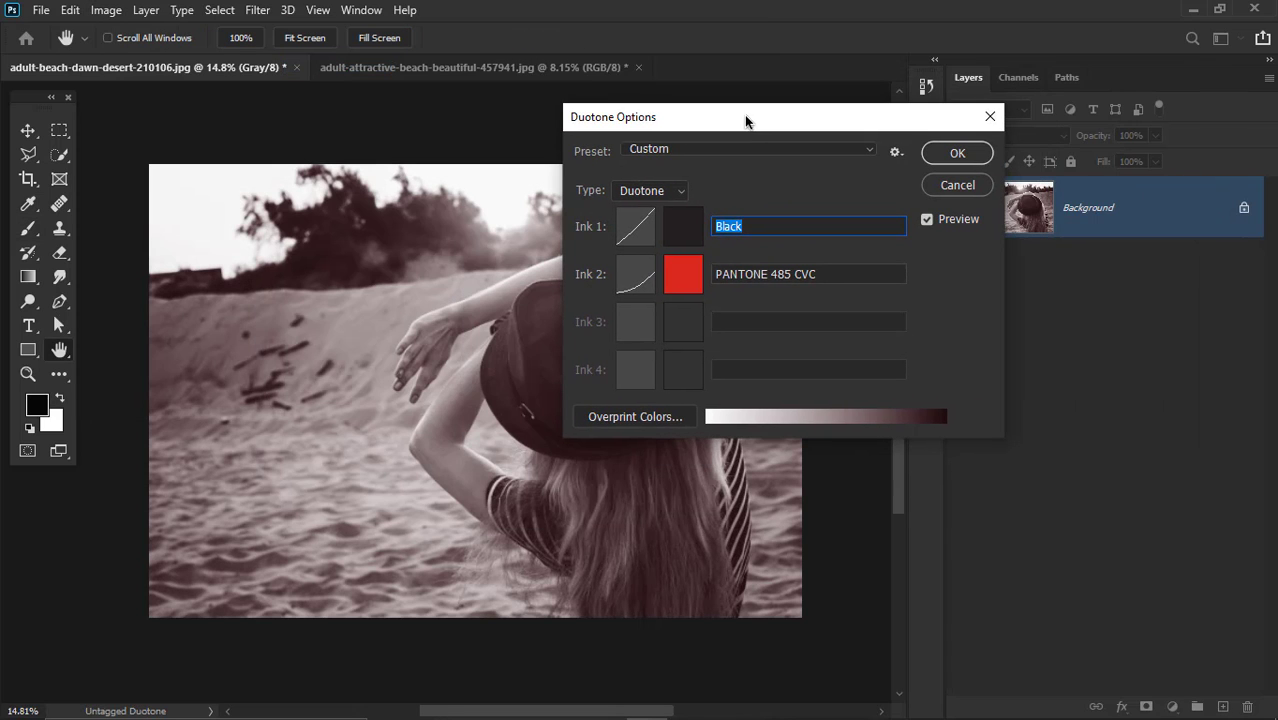
drag(827, 120, 928, 148)
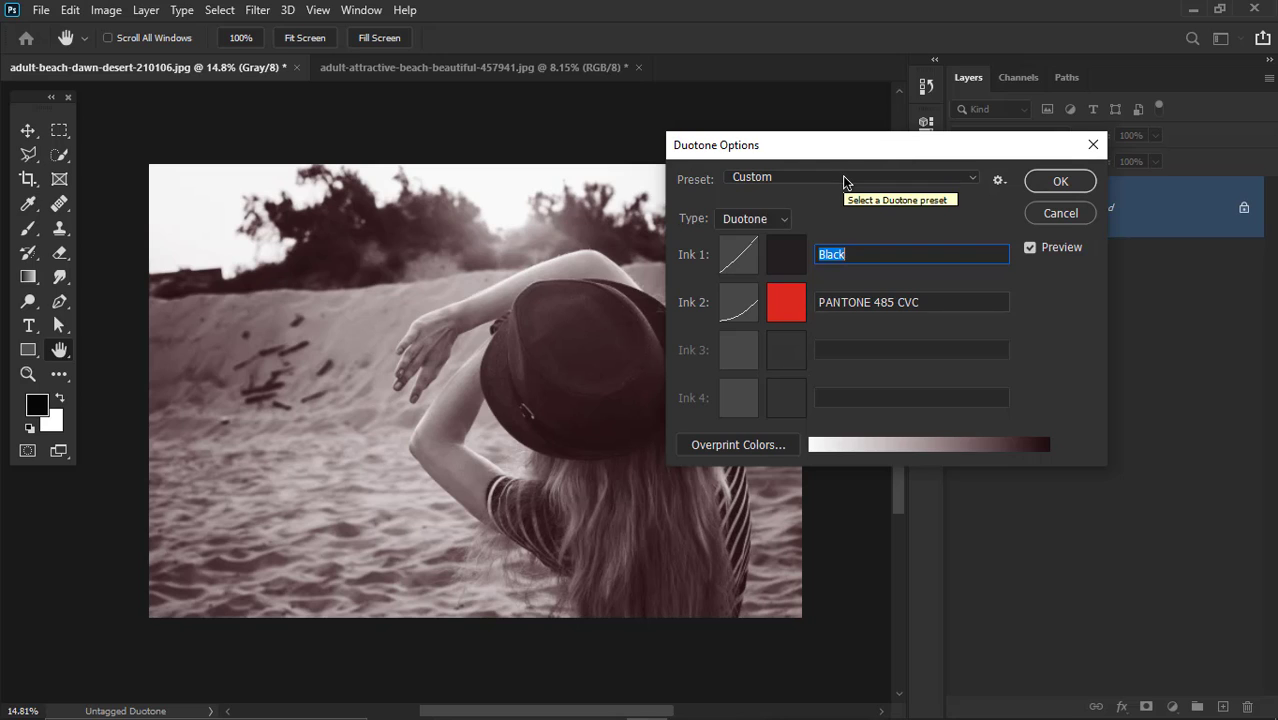
click(768, 220)
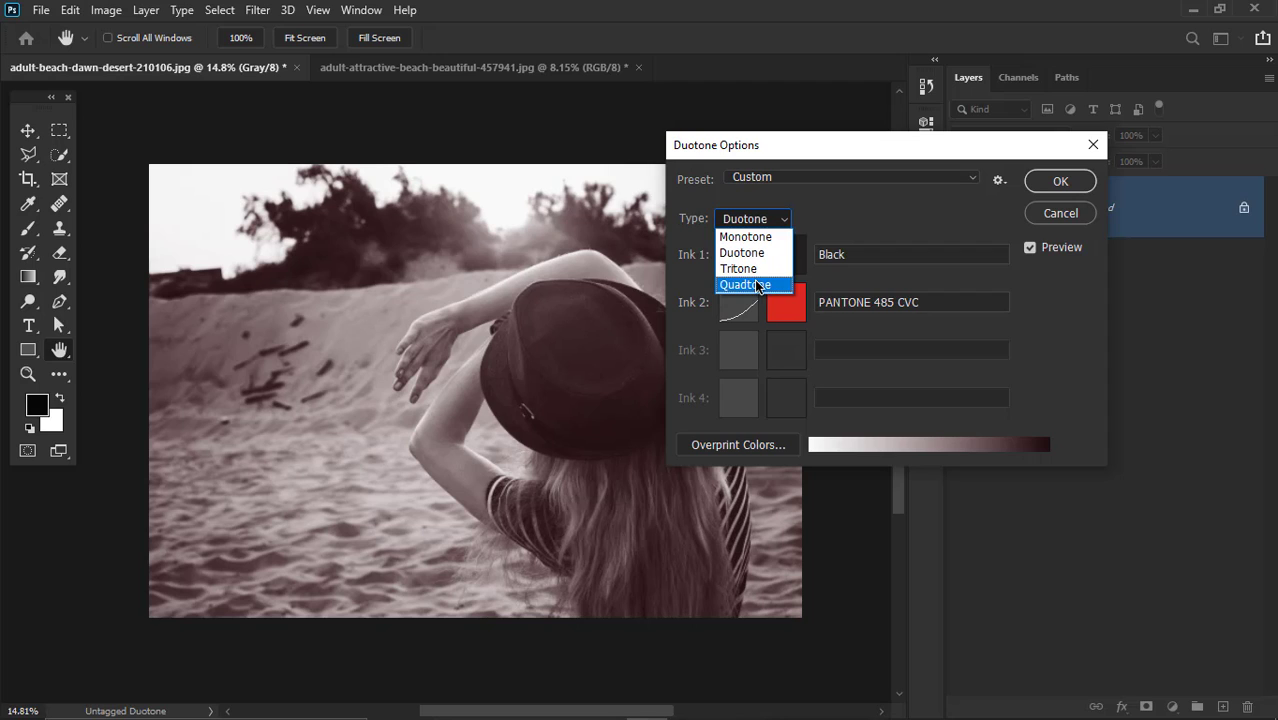
click(755, 252)
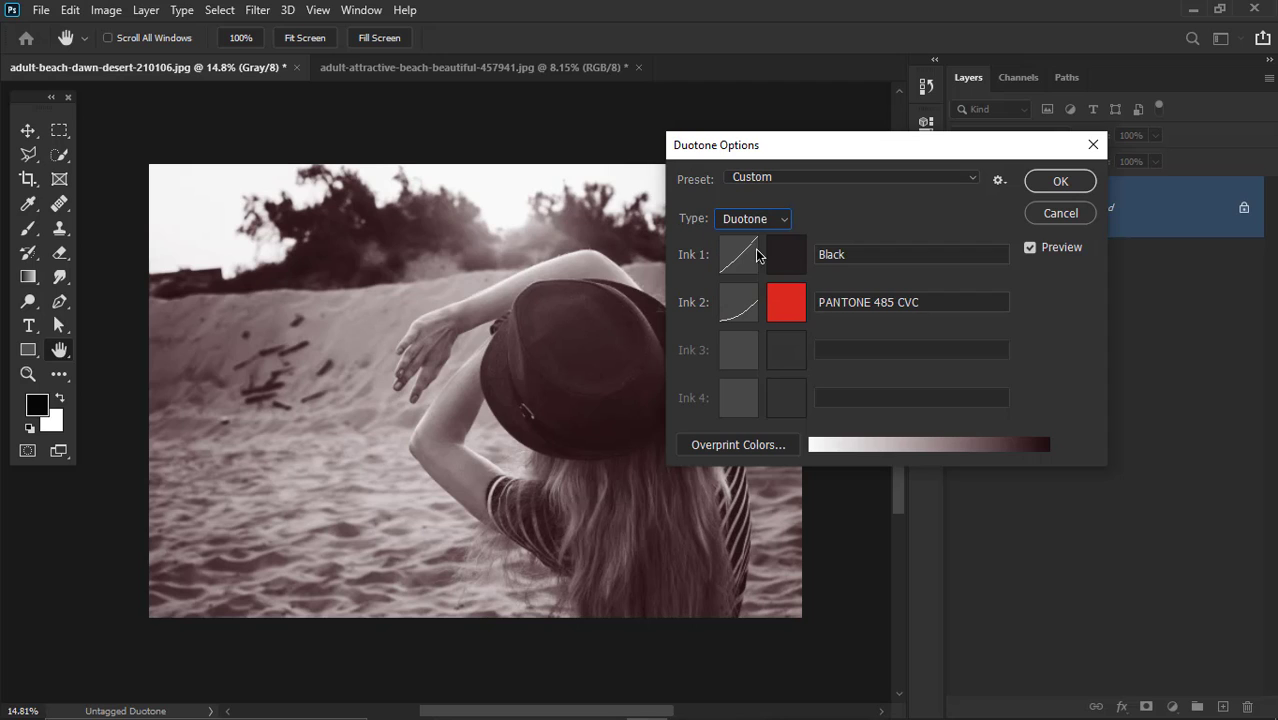
Try the mauve 4655 bl 1 and yellow bl 1 duotone presets on the grayscale photo.
click(821, 179)
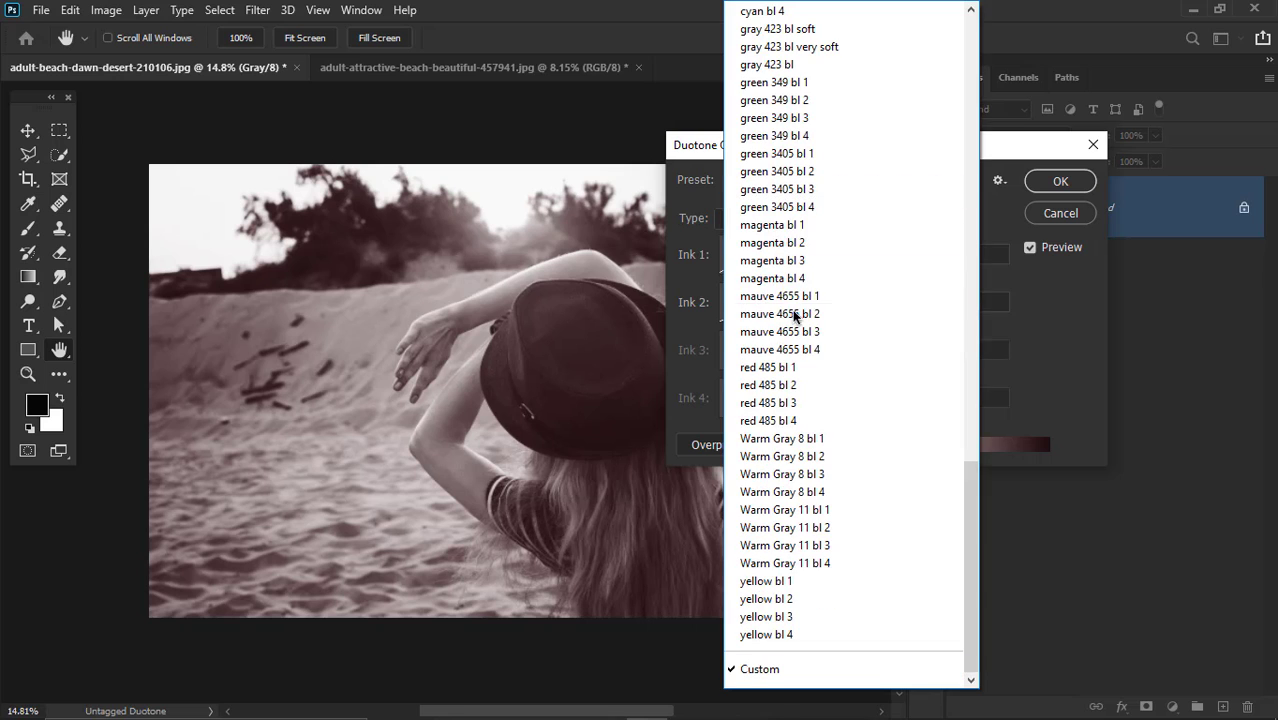
click(800, 297)
click(789, 179)
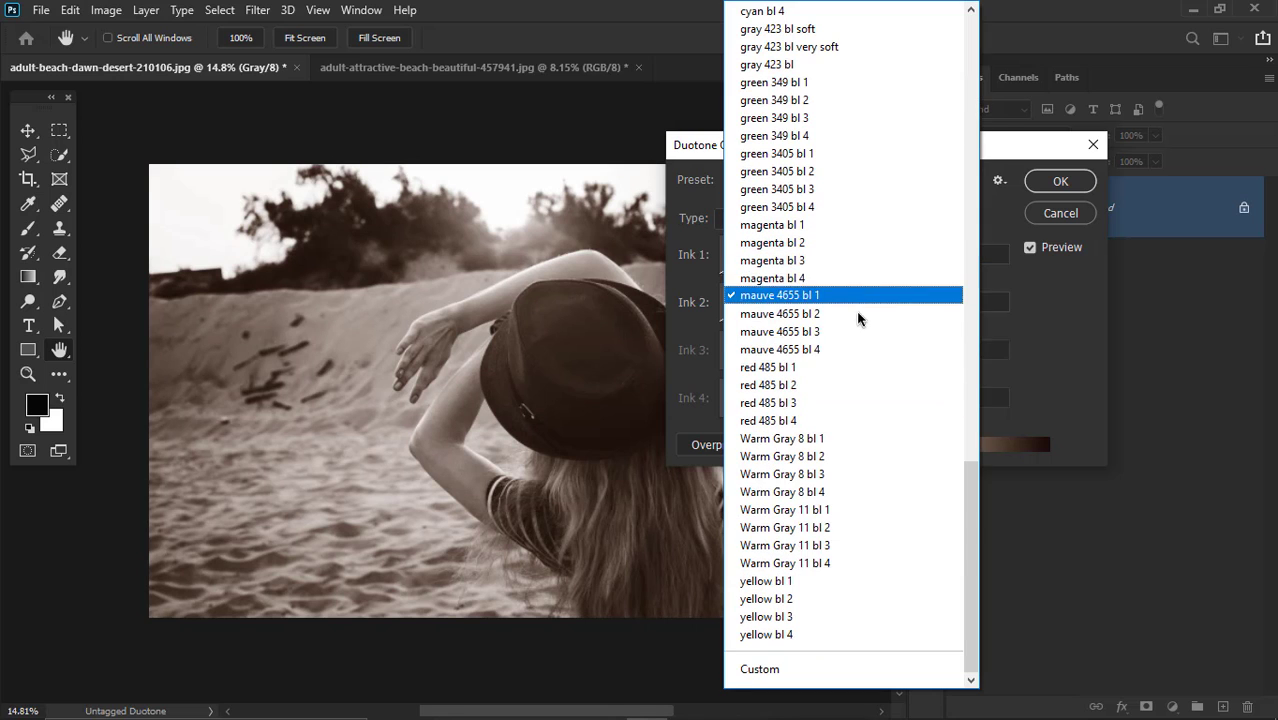
click(791, 571)
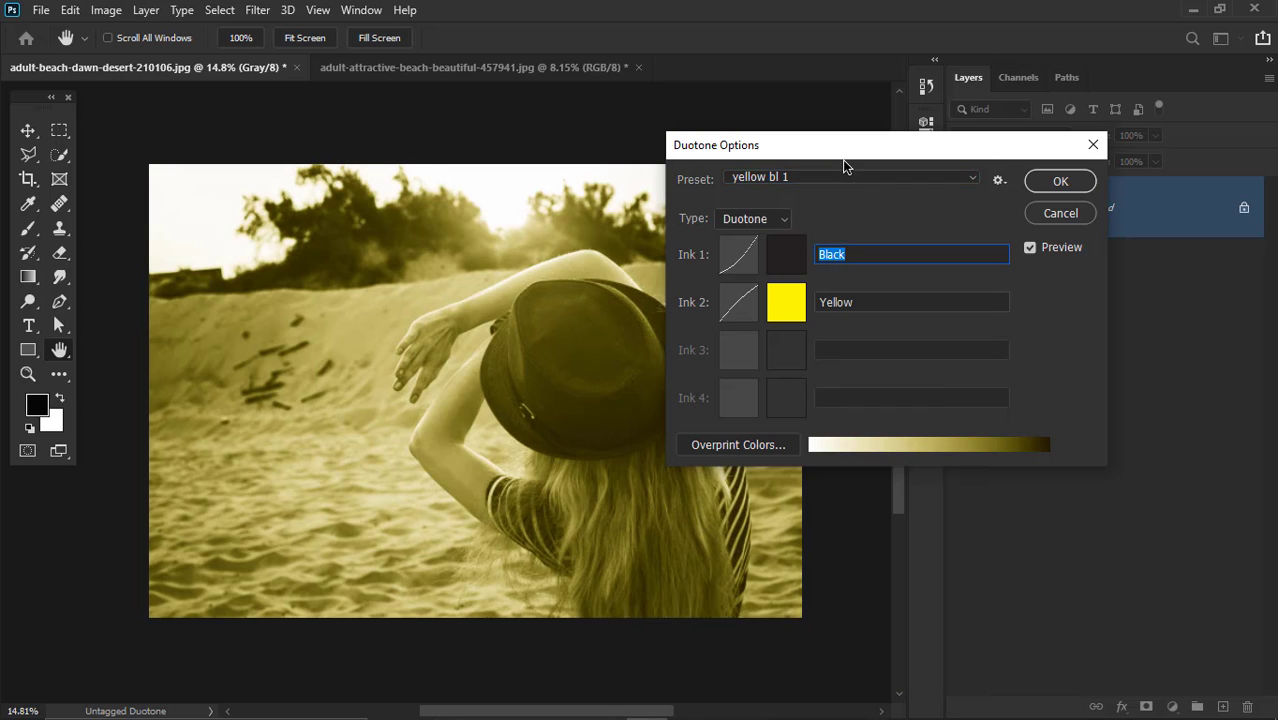
Choose a Warm Gray 11 duotone preset for the photo and confirm the conversion.
click(842, 178)
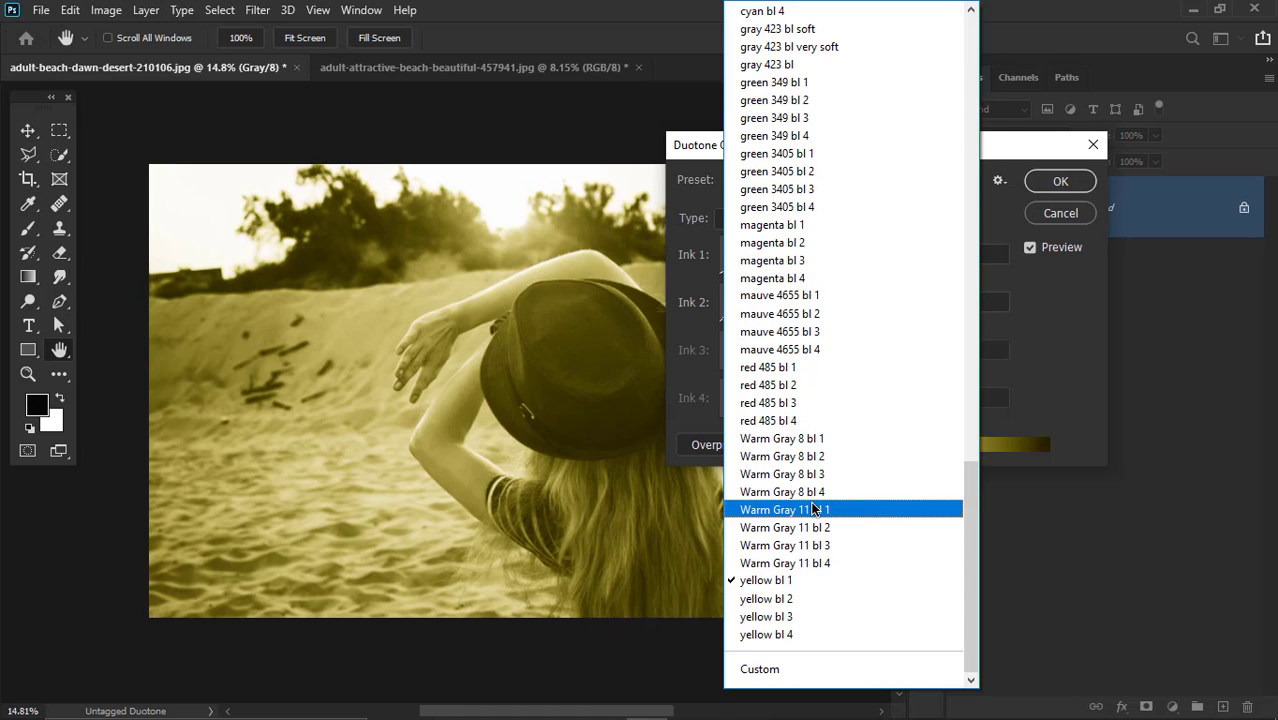
click(805, 563)
click(1045, 190)
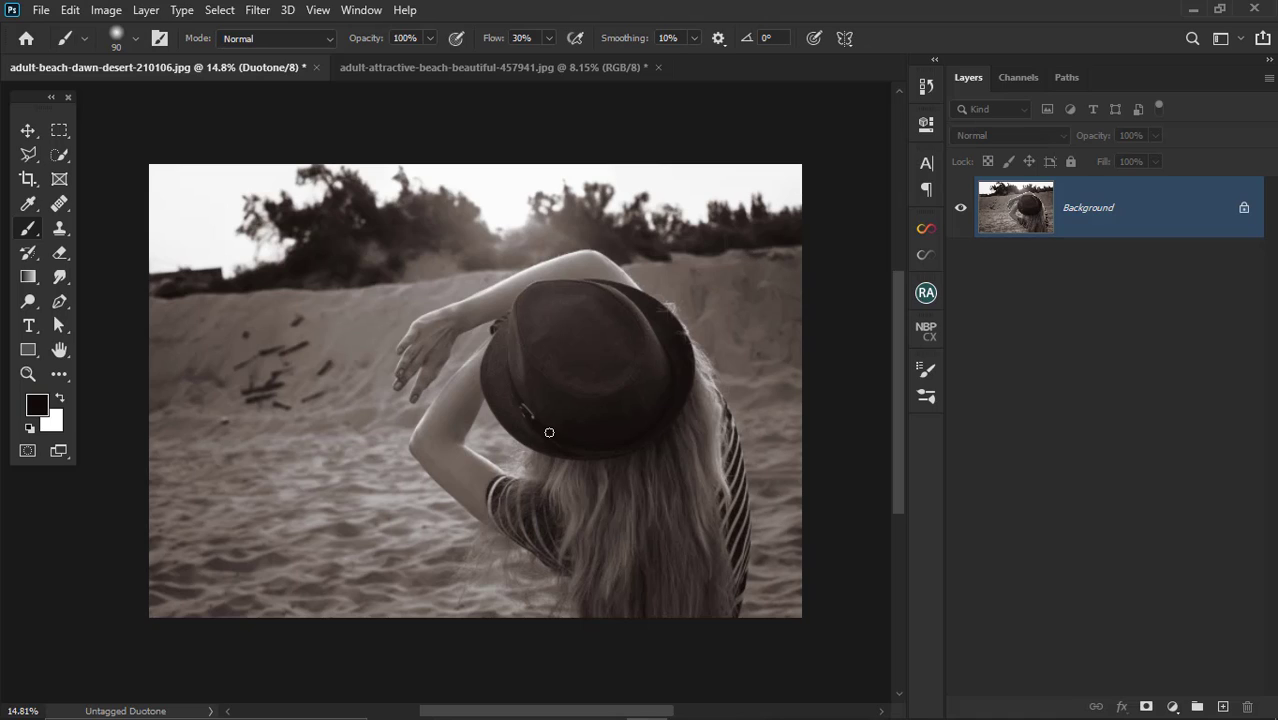
Switch to adult-attractive-beach-beautiful-457941.jpg and add a Gradient Map adjustment layer above the Background.
click(485, 69)
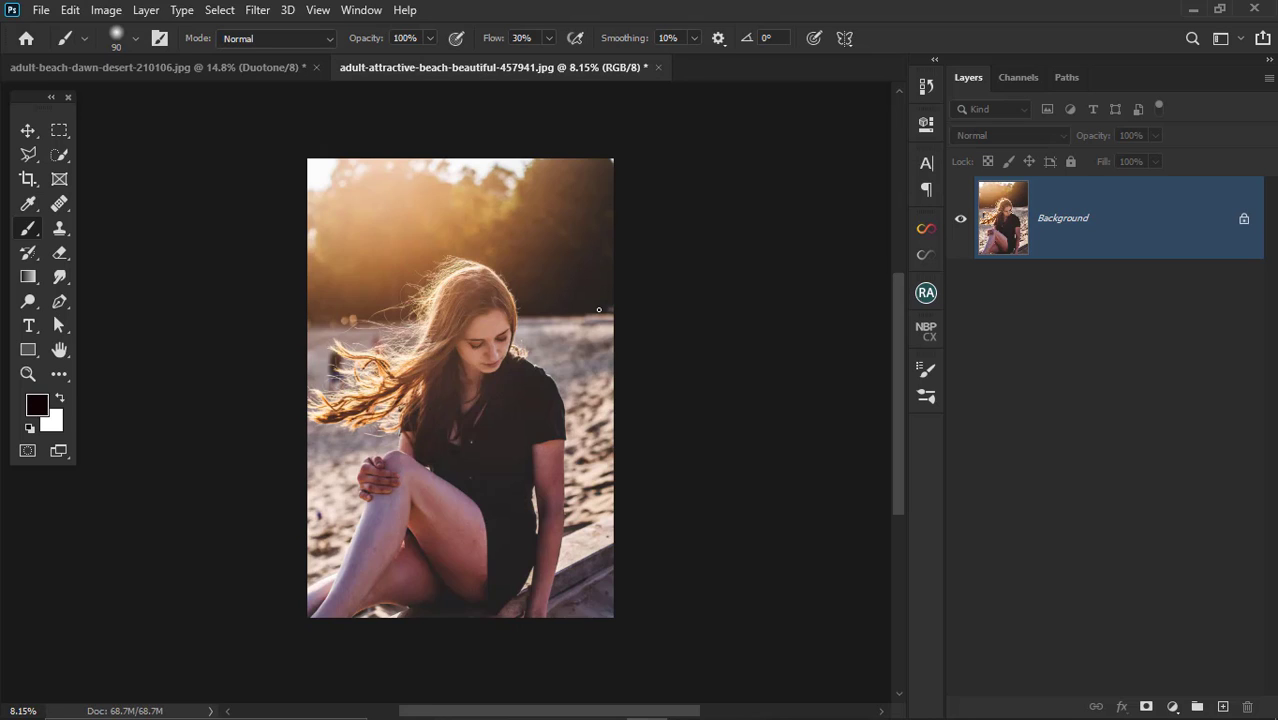
scroll(599, 310, up, 2)
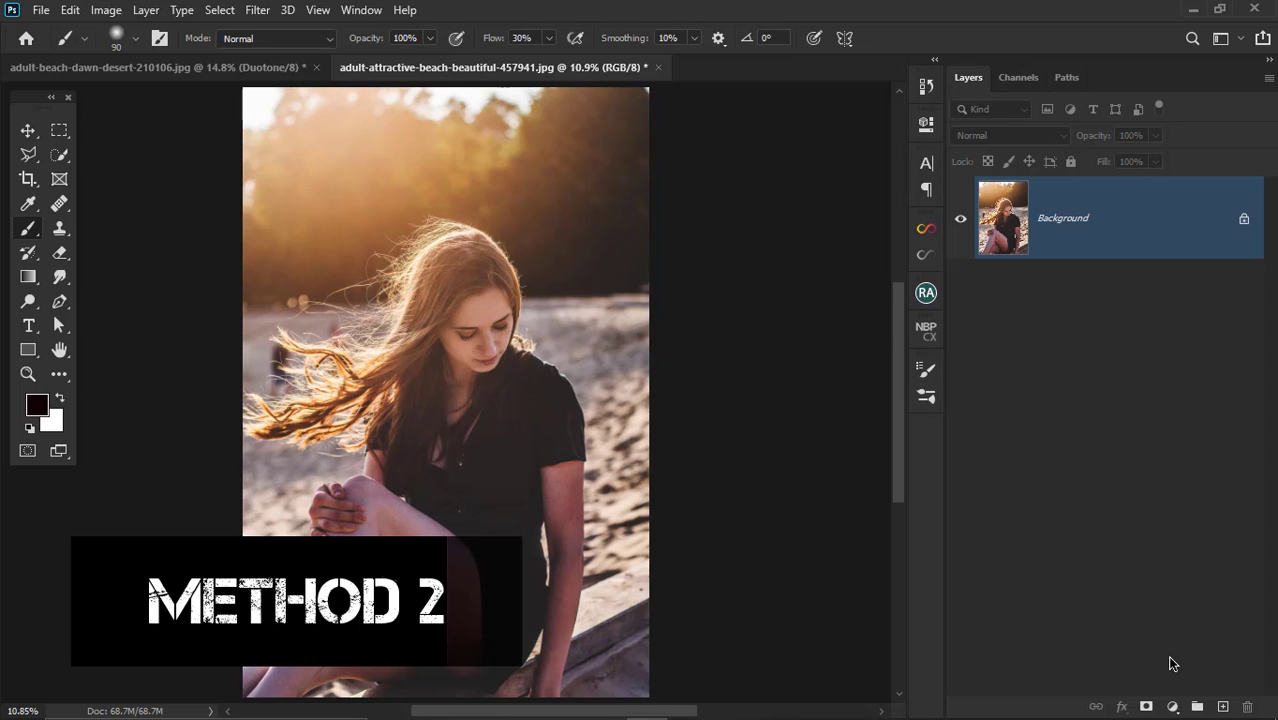
click(1172, 707)
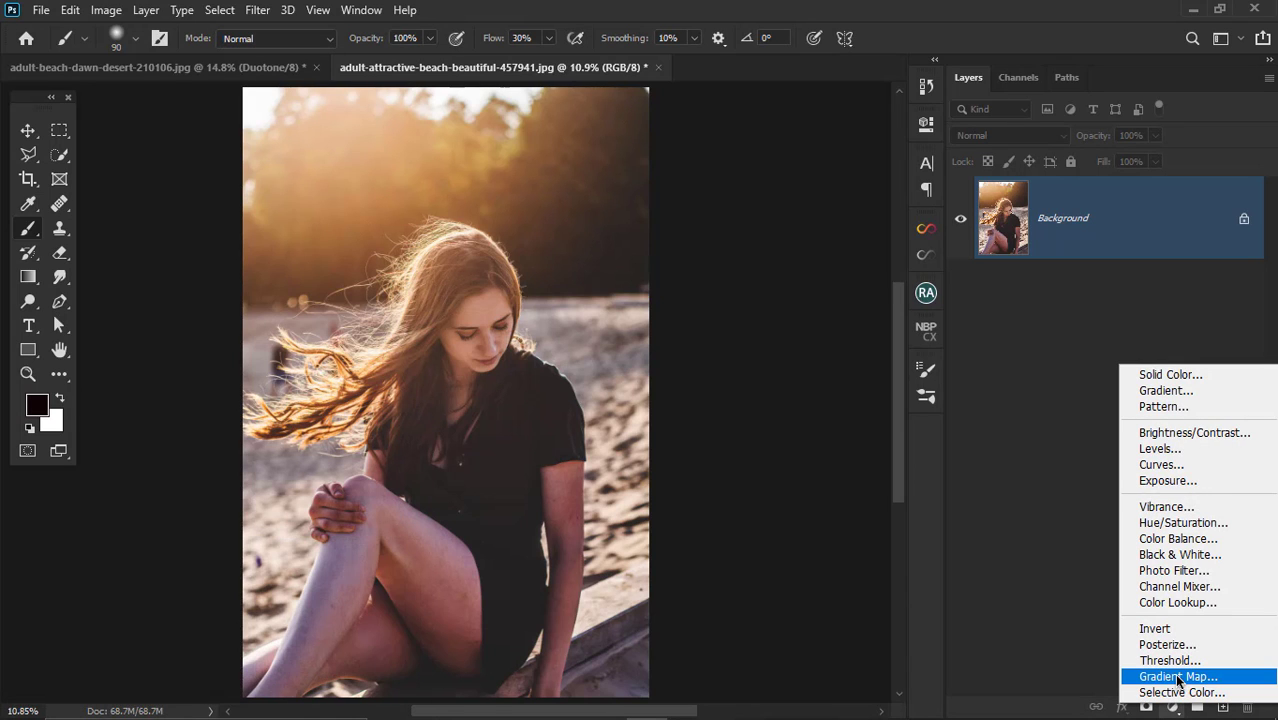
click(1179, 677)
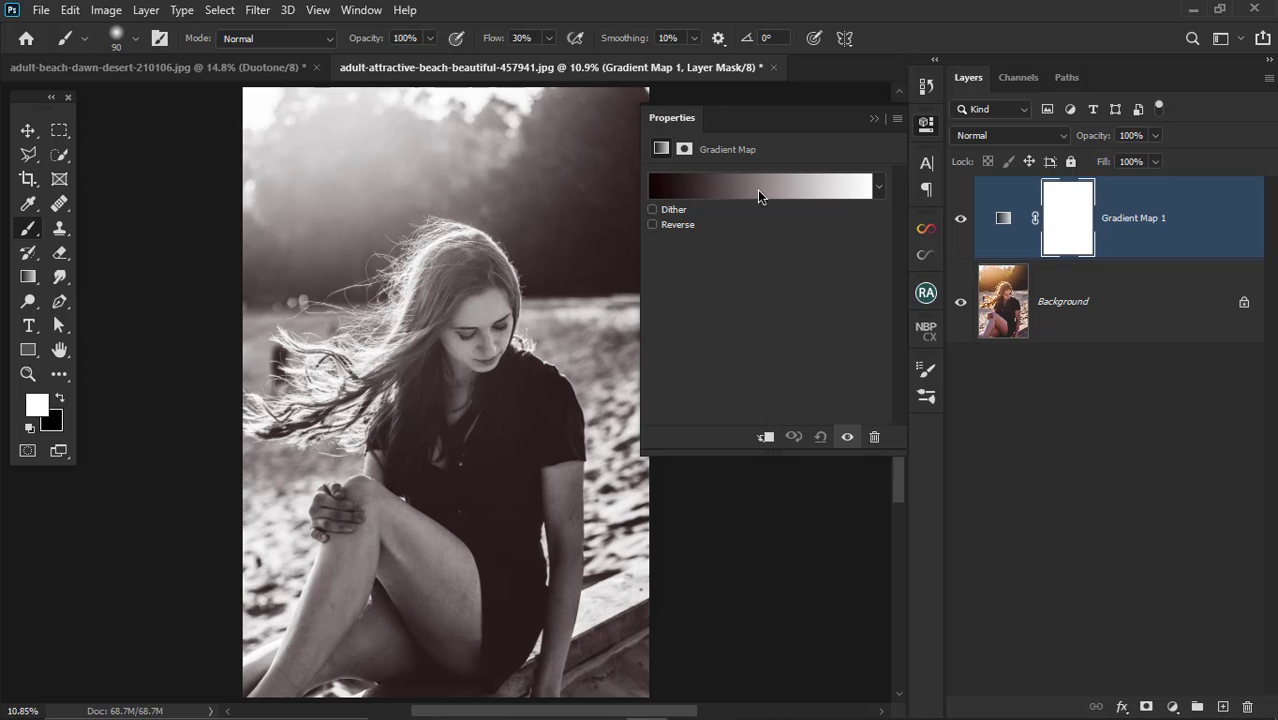
Open the gradient map's gradient for editing, try the Black, White preset and position the editor beside the subject.
click(731, 184)
drag(830, 125, 829, 111)
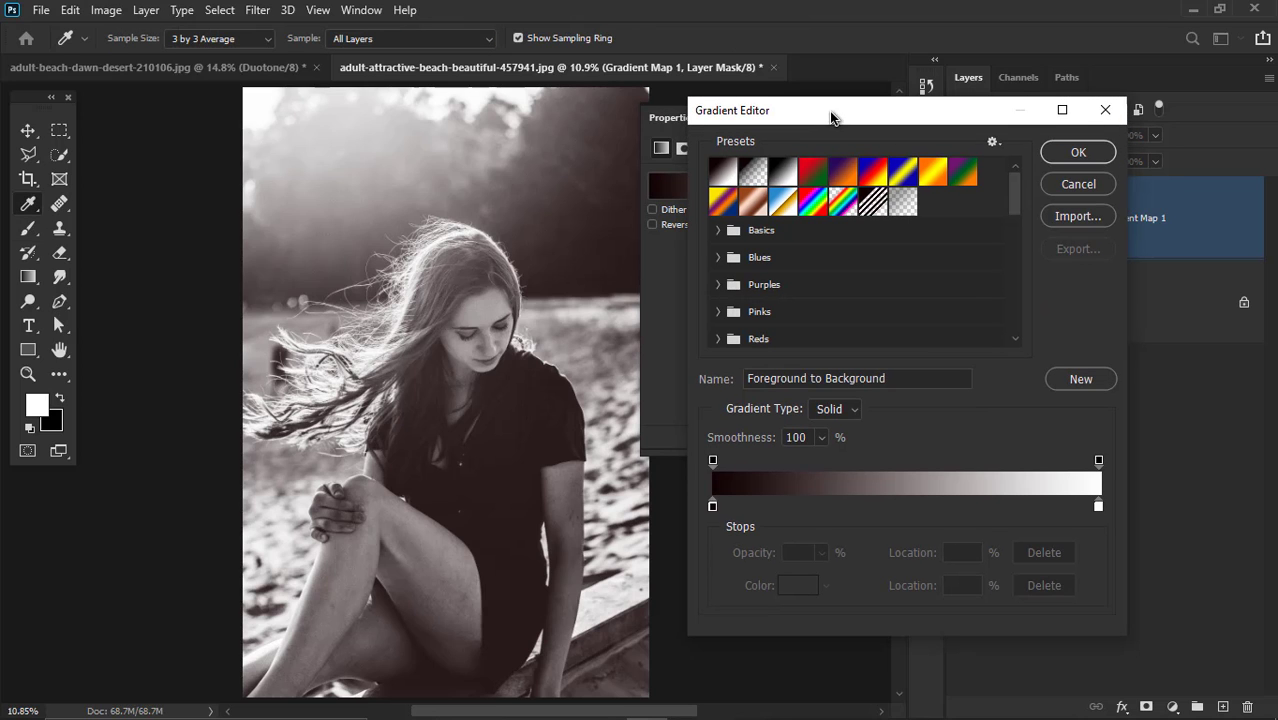
click(785, 172)
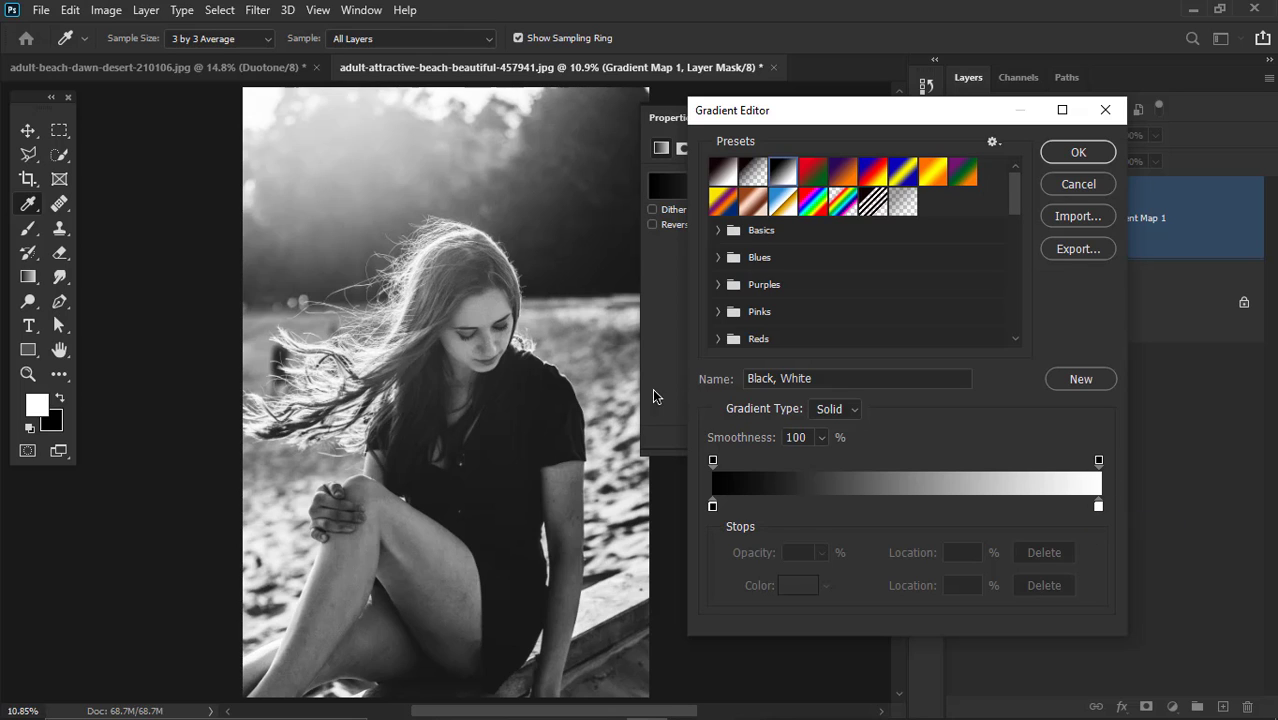
drag(835, 120, 788, 214)
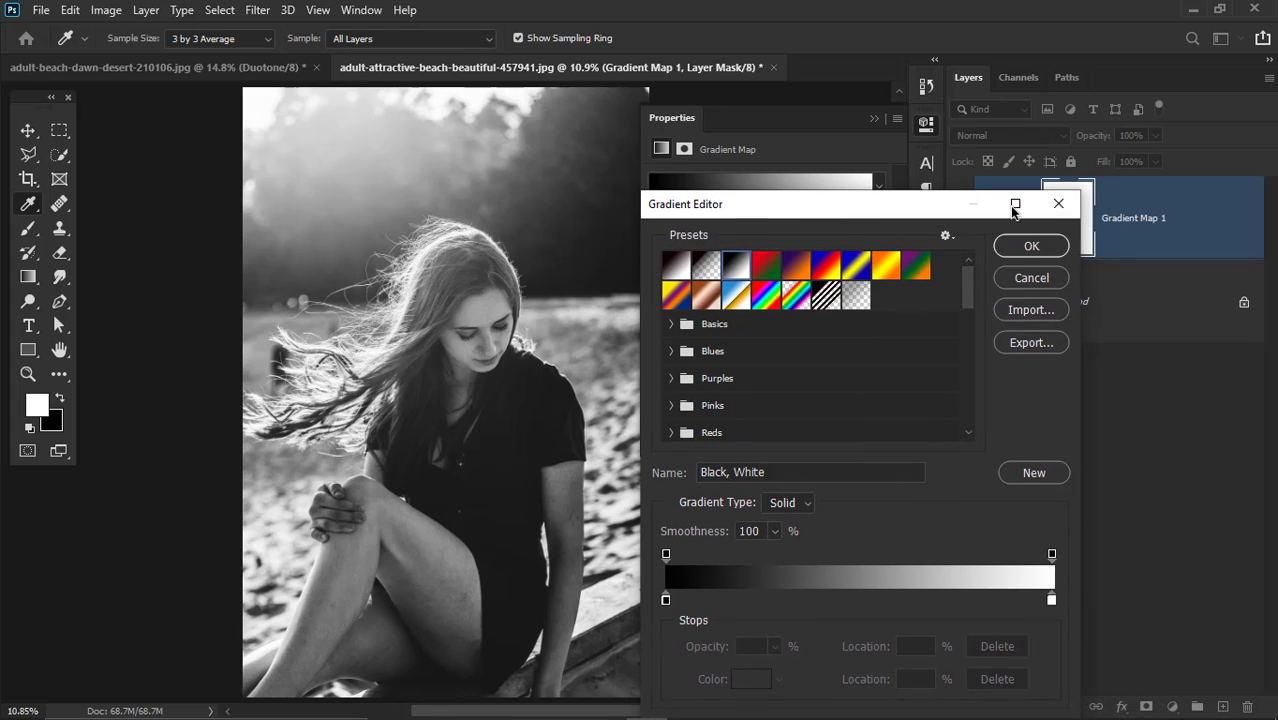
drag(874, 212, 880, 135)
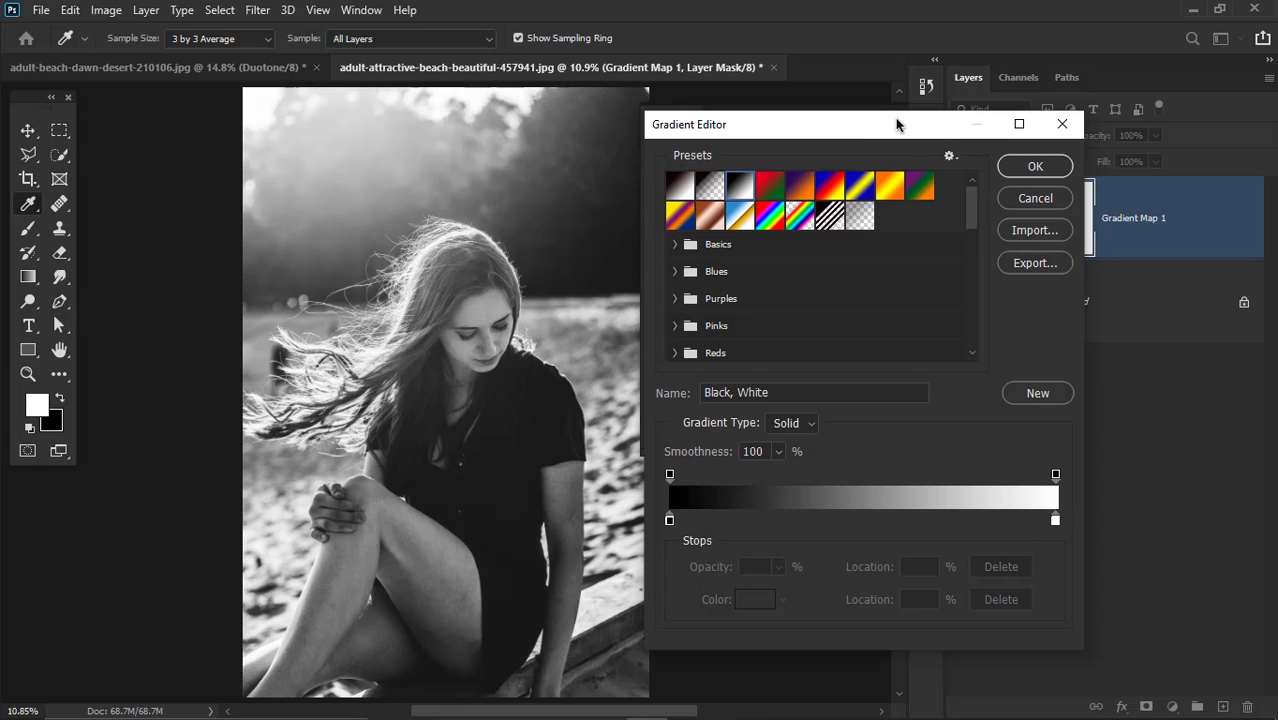
drag(897, 118, 896, 114)
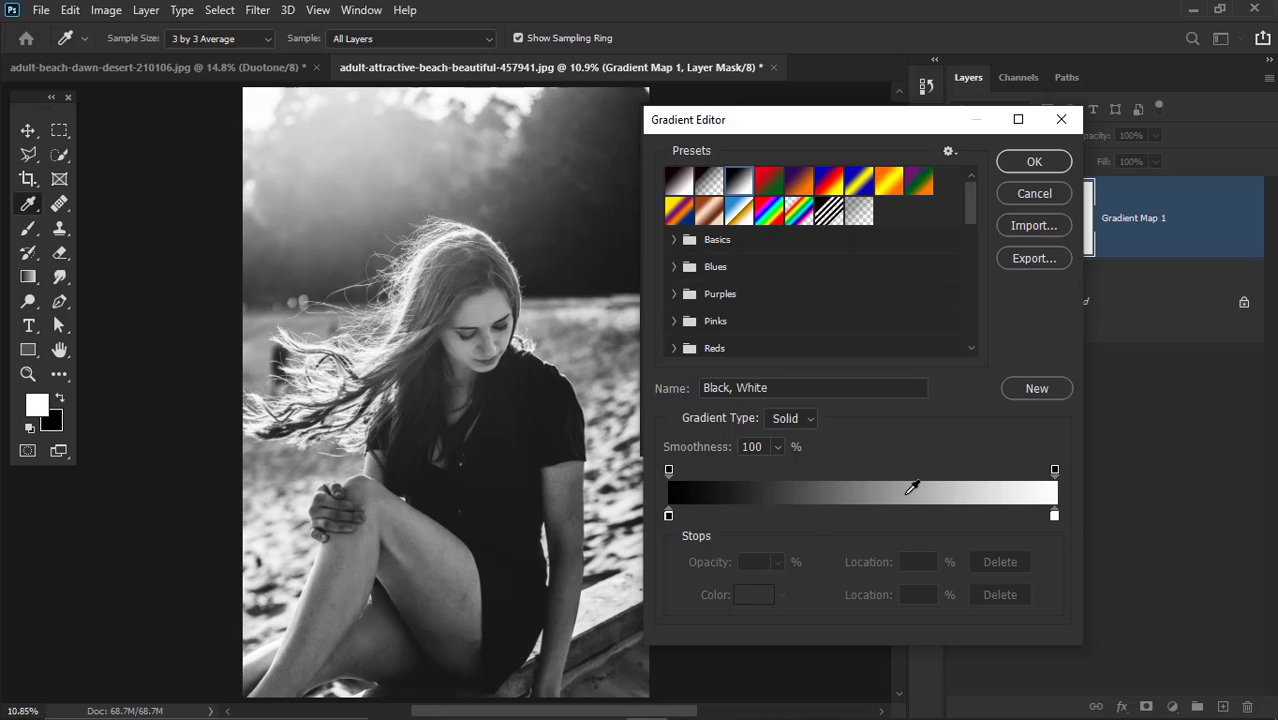
Apply the Violet, Orange preset to the gradient map, looking through the other preset groups before confirming.
click(801, 186)
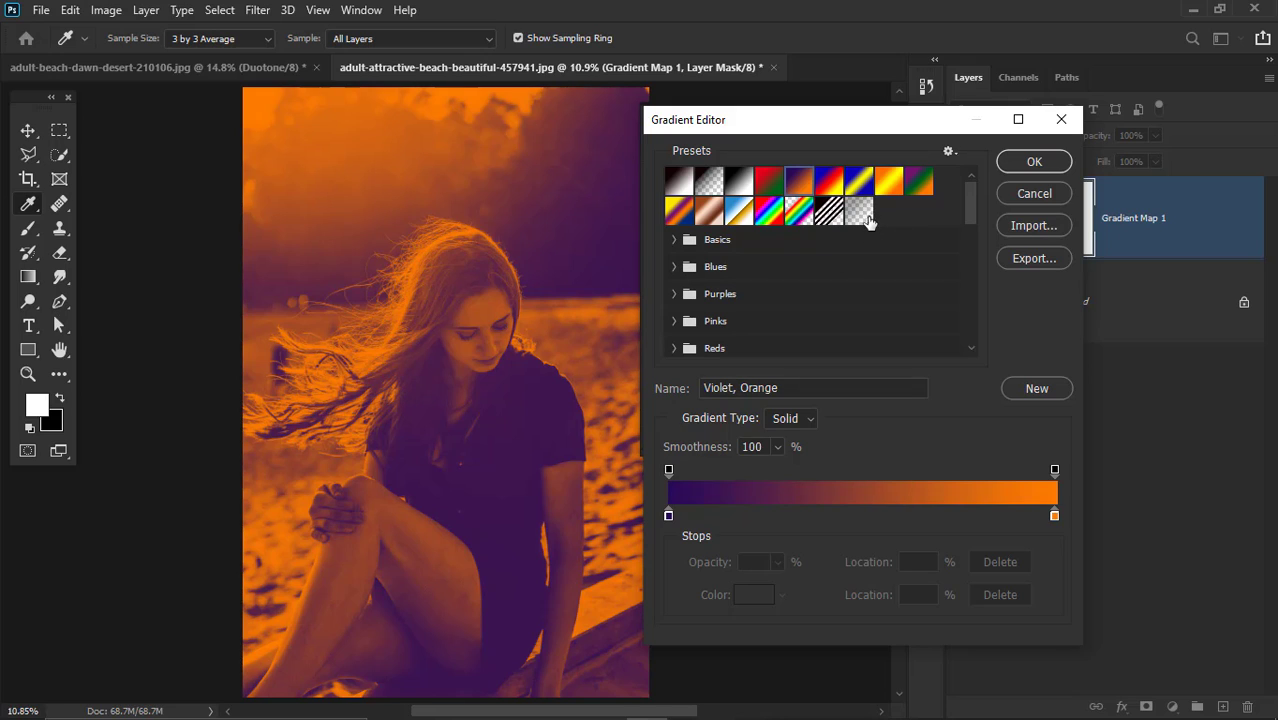
click(673, 240)
click(673, 240)
click(674, 266)
click(674, 266)
click(950, 152)
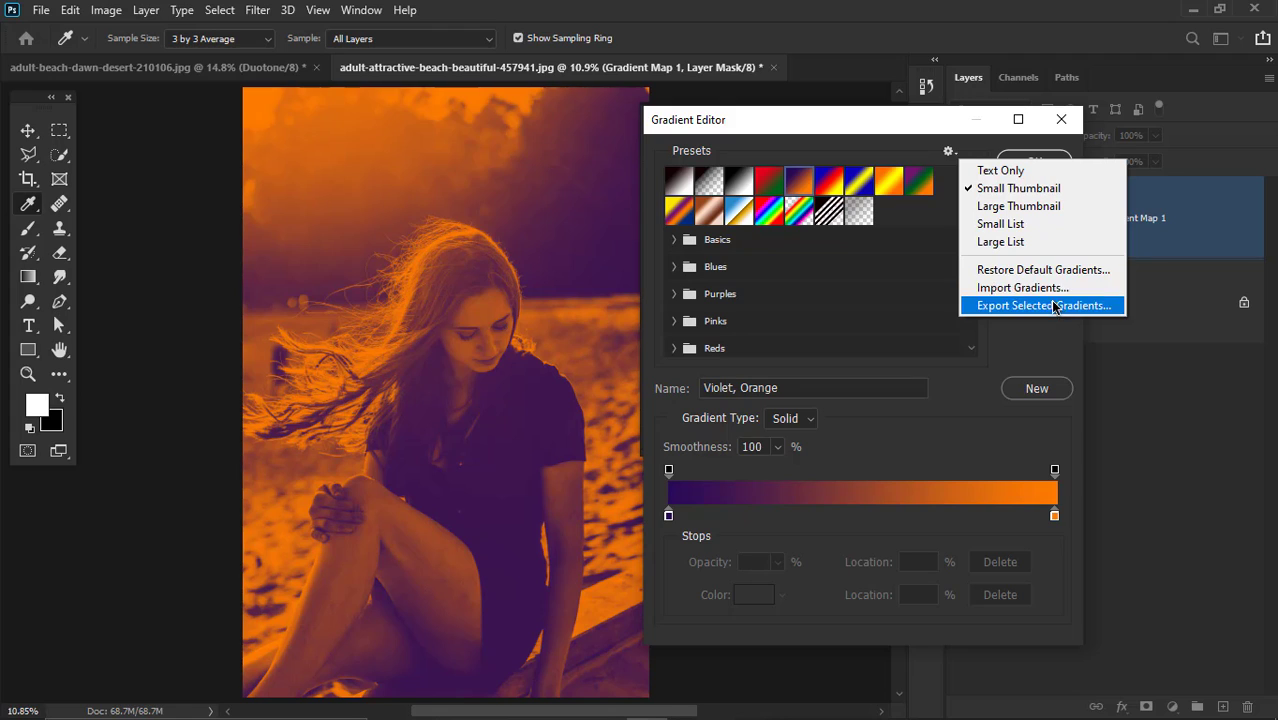
click(950, 152)
scroll(778, 314, down, 3)
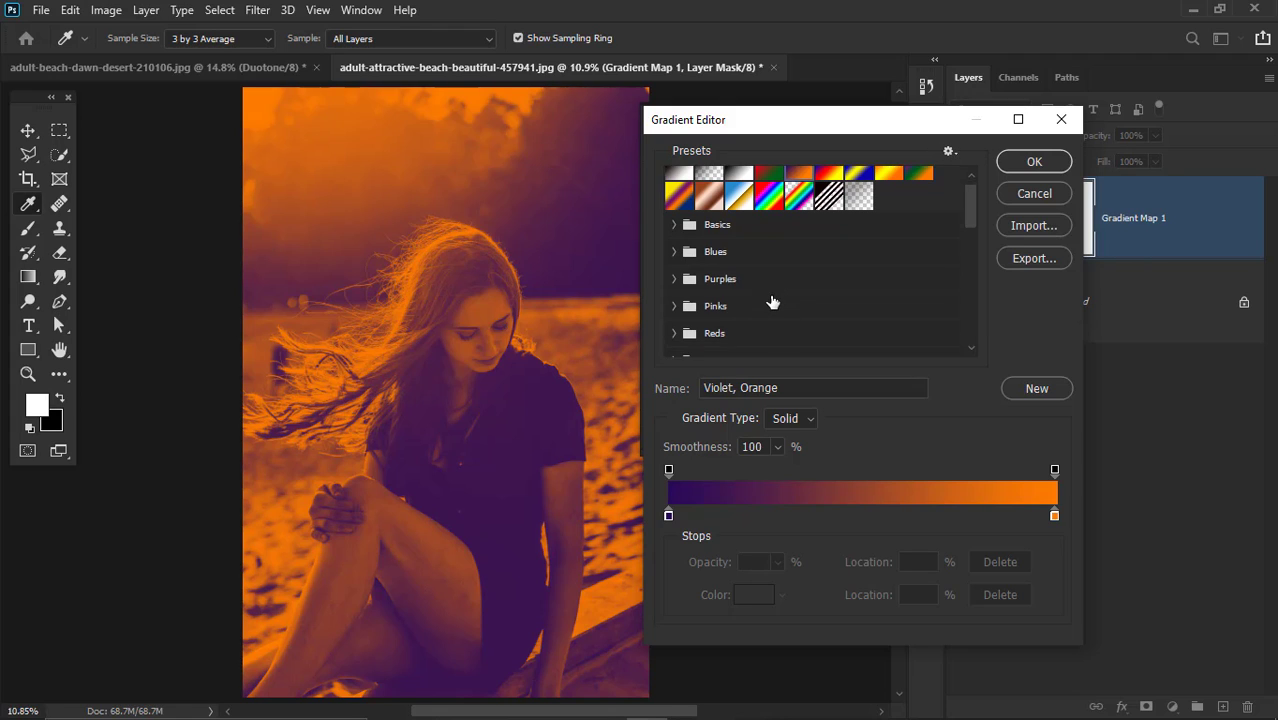
scroll(776, 302, up, 3)
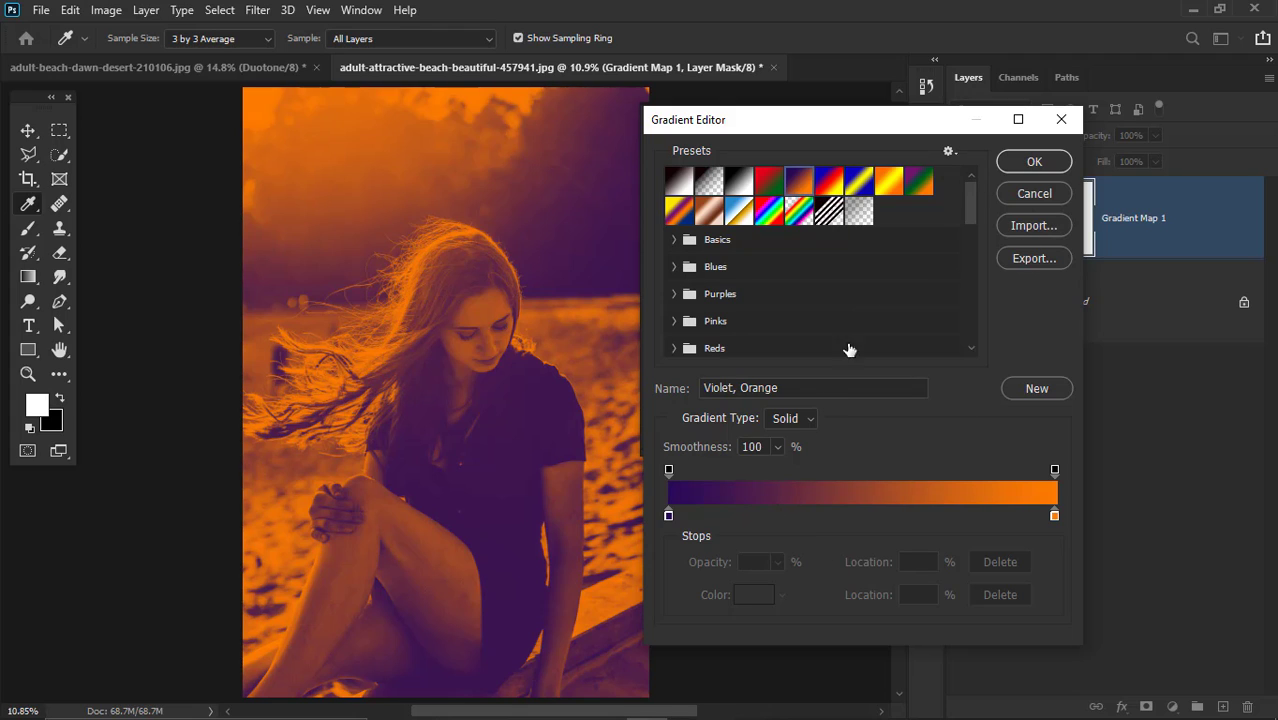
click(1034, 163)
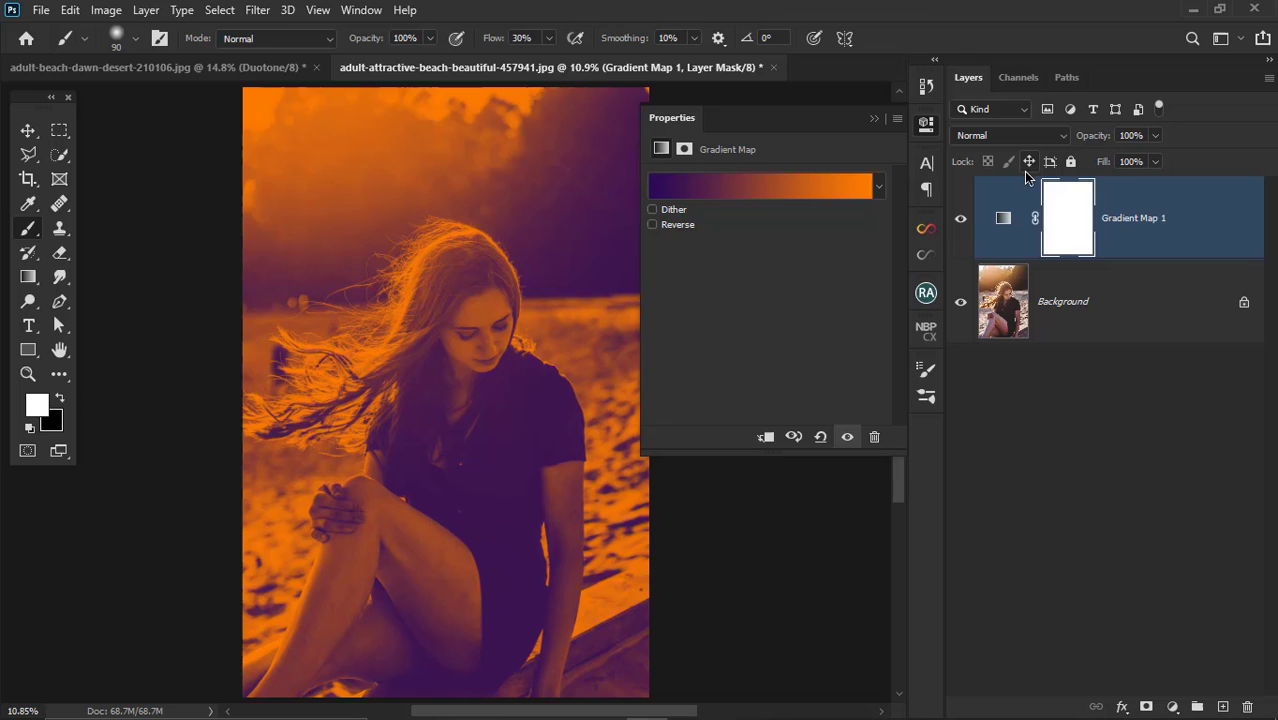
click(872, 121)
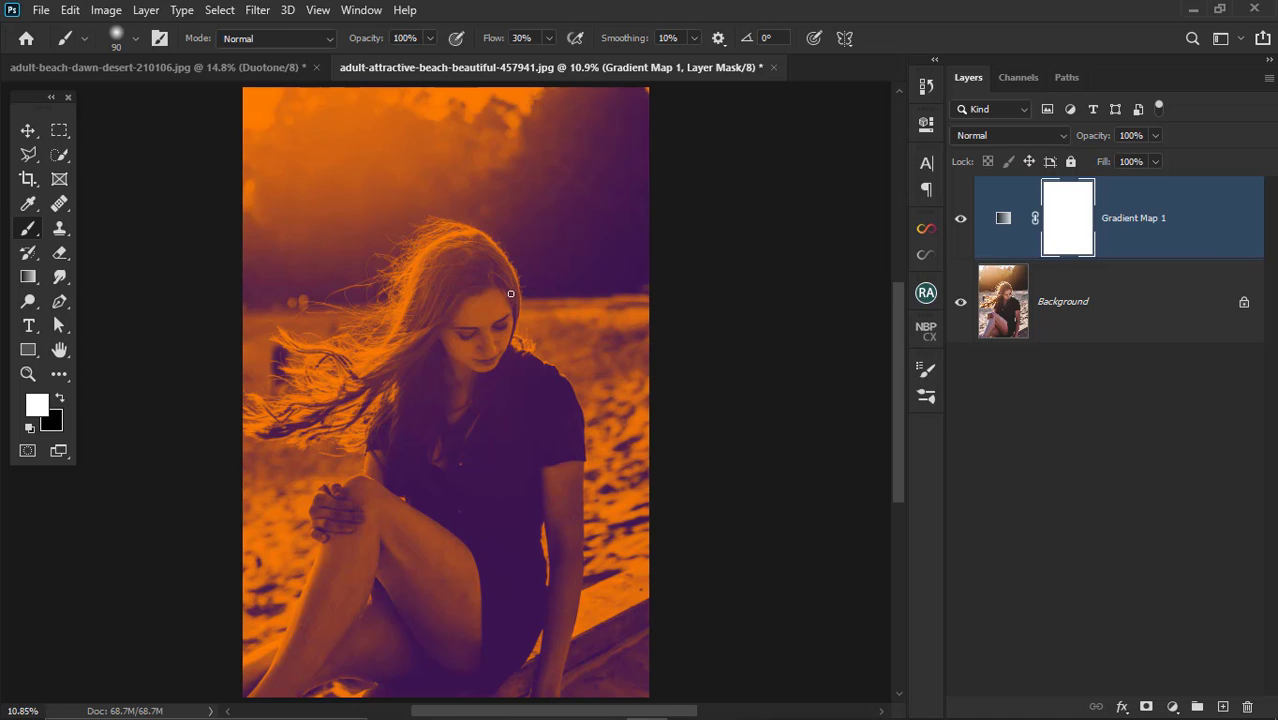
Set the Gradient Map 1 layer's blend mode to Soft Light and its opacity to 80%.
scroll(508, 260, down, 1)
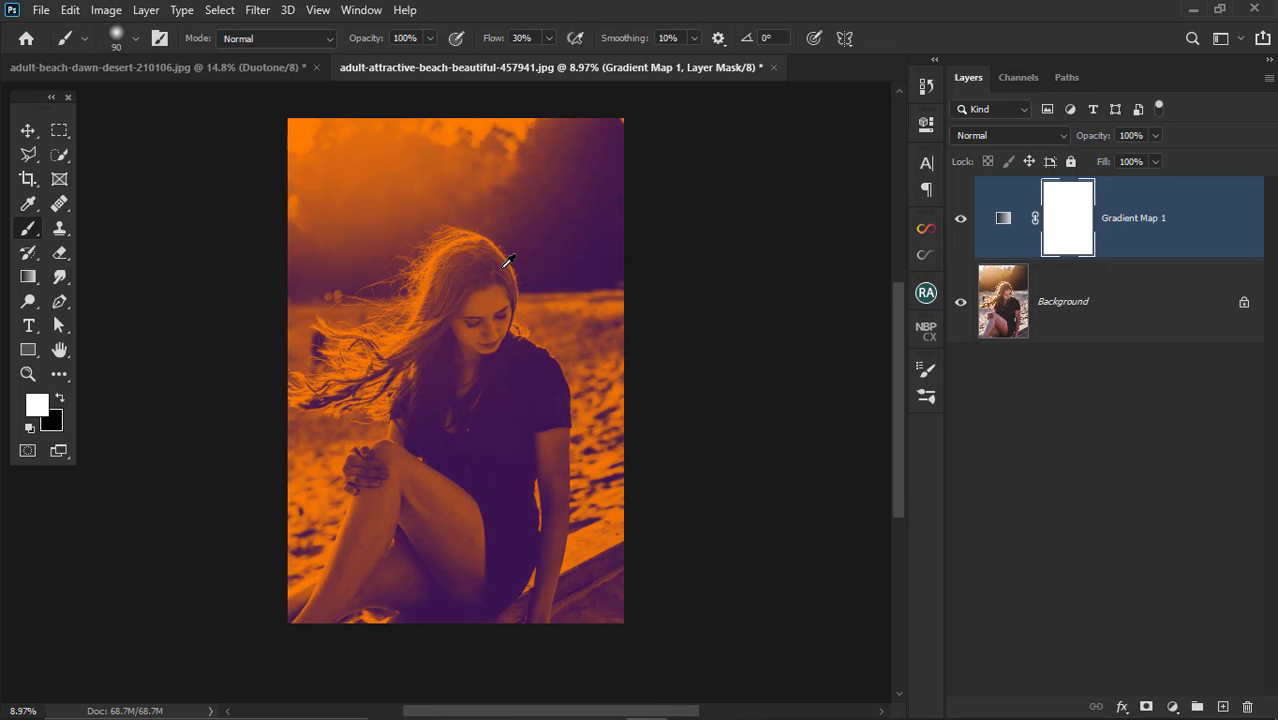
click(1020, 138)
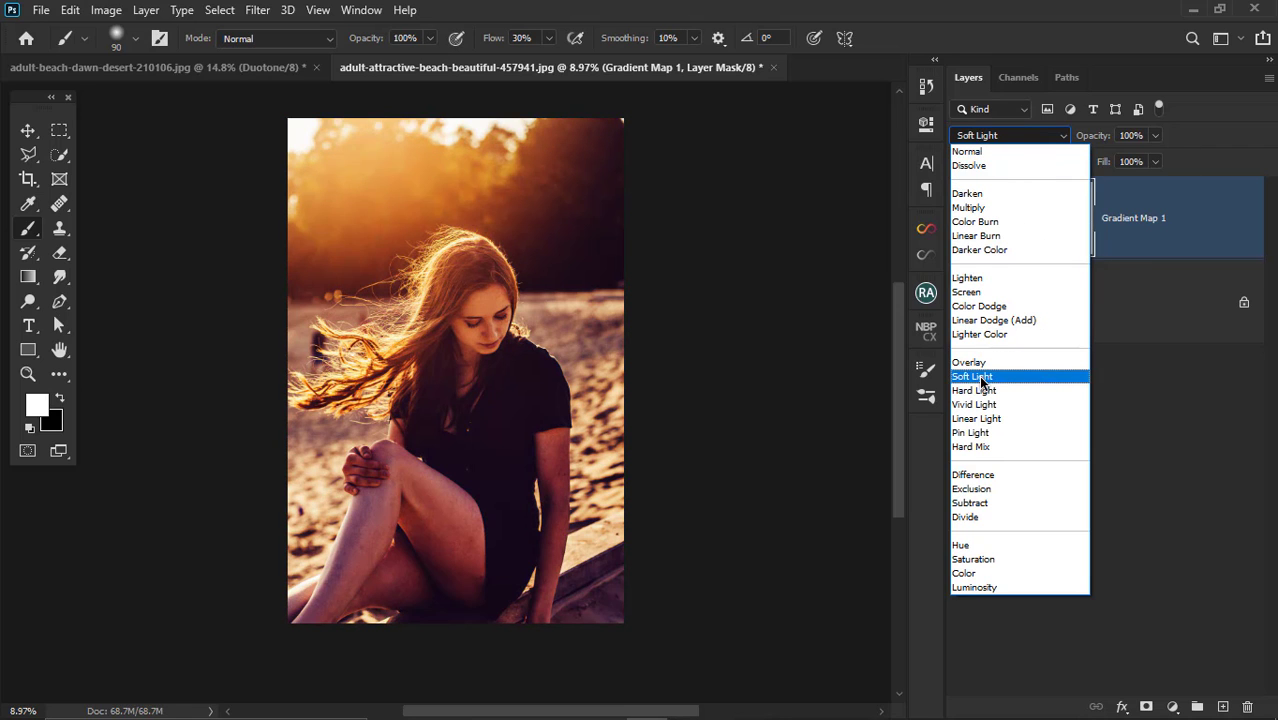
click(981, 378)
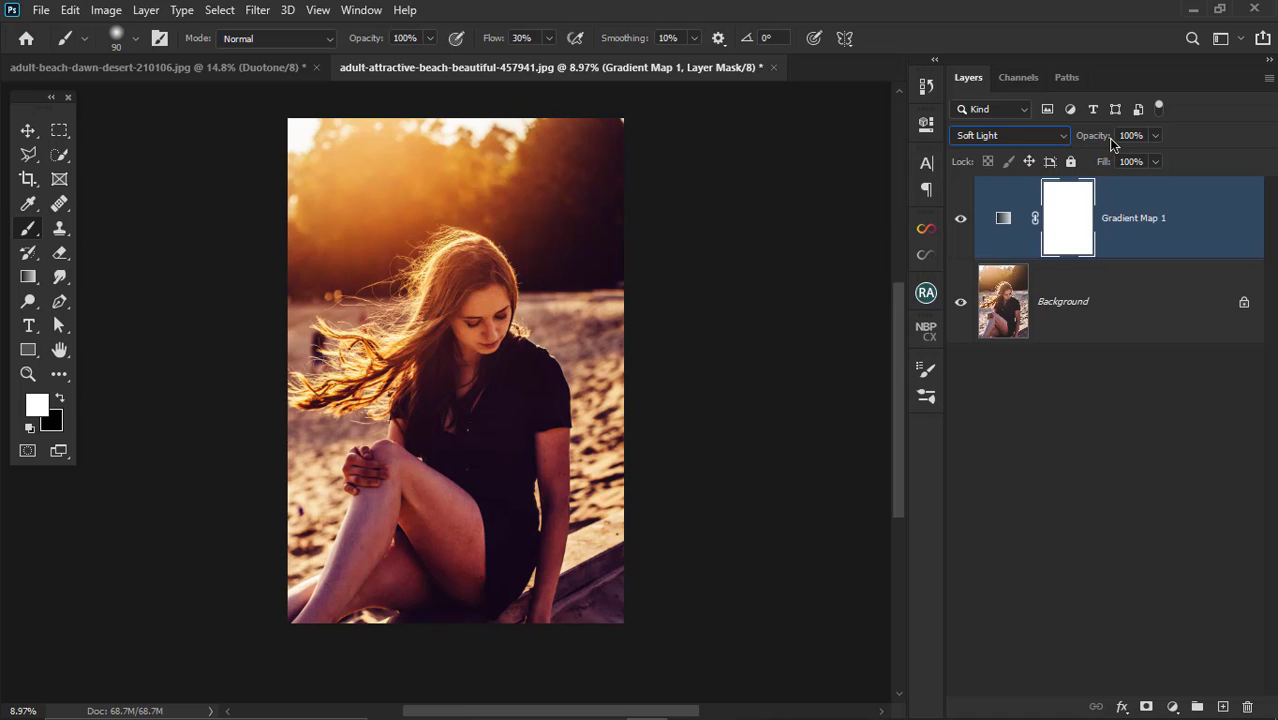
drag(1100, 139, 1080, 140)
Hide and show the Gradient Map 1 layer to compare the photo before and after the effect.
click(961, 220)
click(961, 220)
click(961, 220)
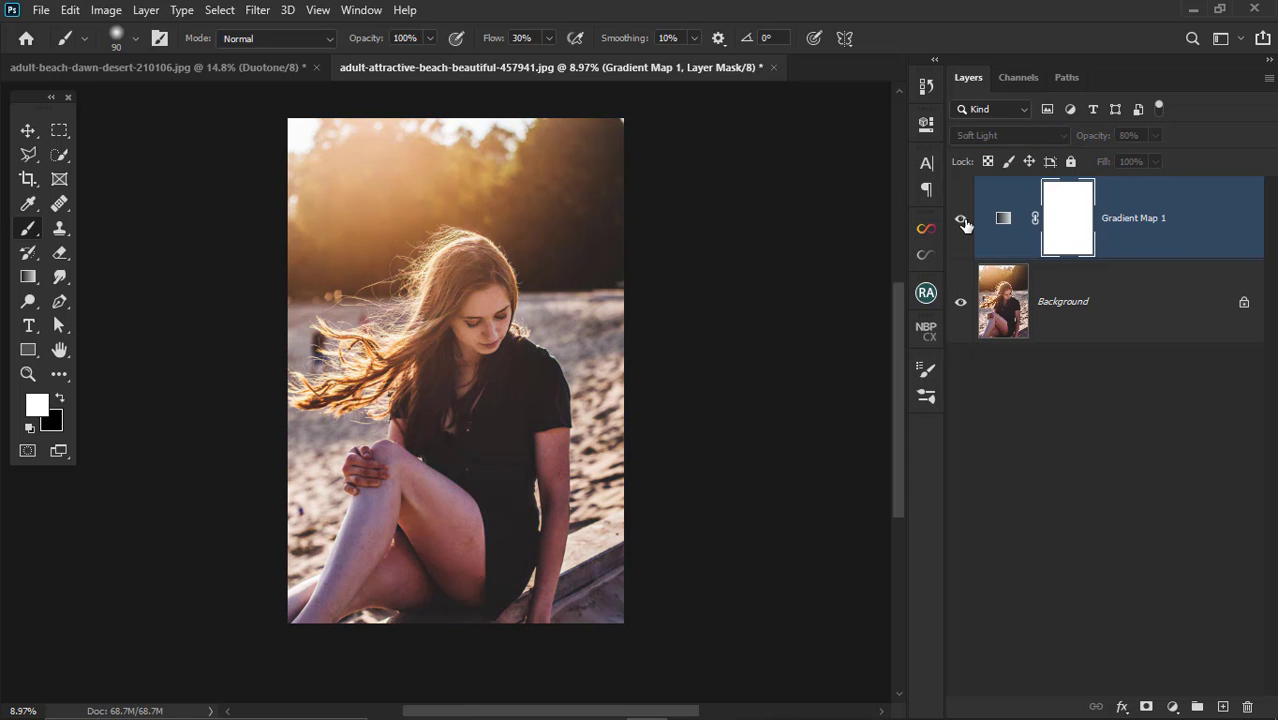
click(961, 220)
Reopen the gradient map's gradient and try presets from the Pinks group, including Pink_11.
double_click(1003, 218)
click(800, 185)
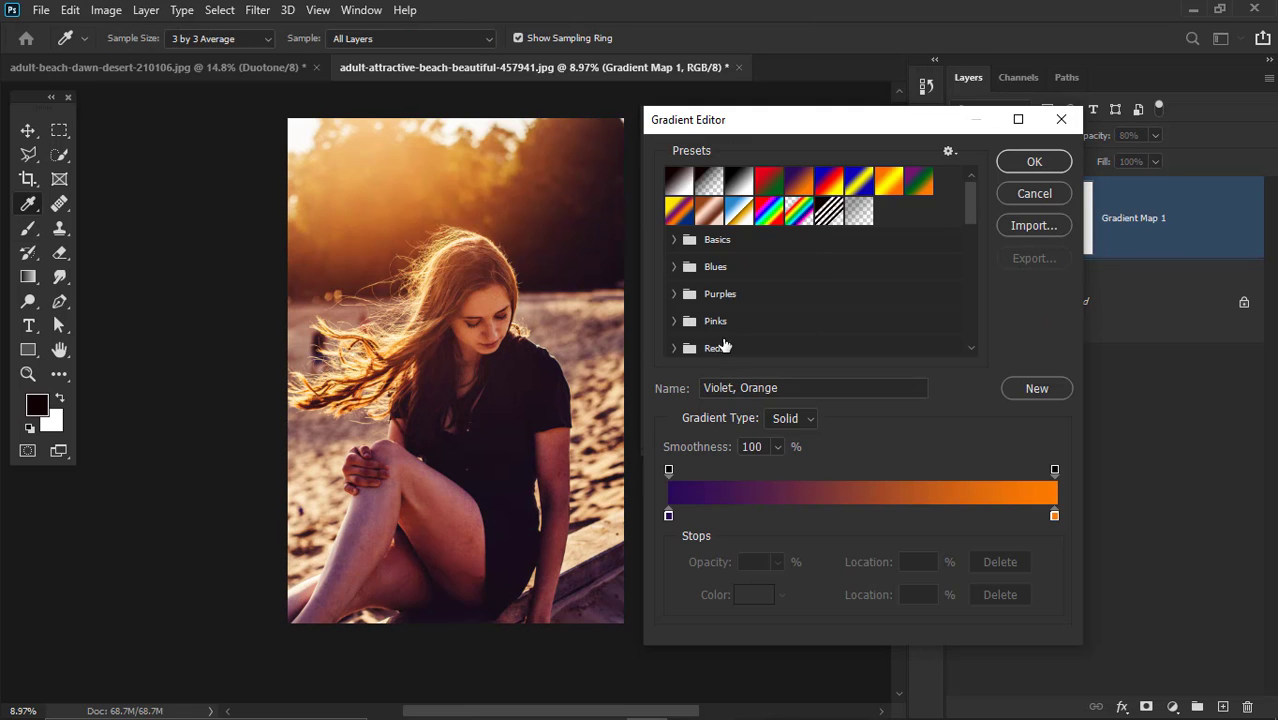
click(682, 321)
scroll(912, 313, down, 1)
scroll(906, 313, down, 1)
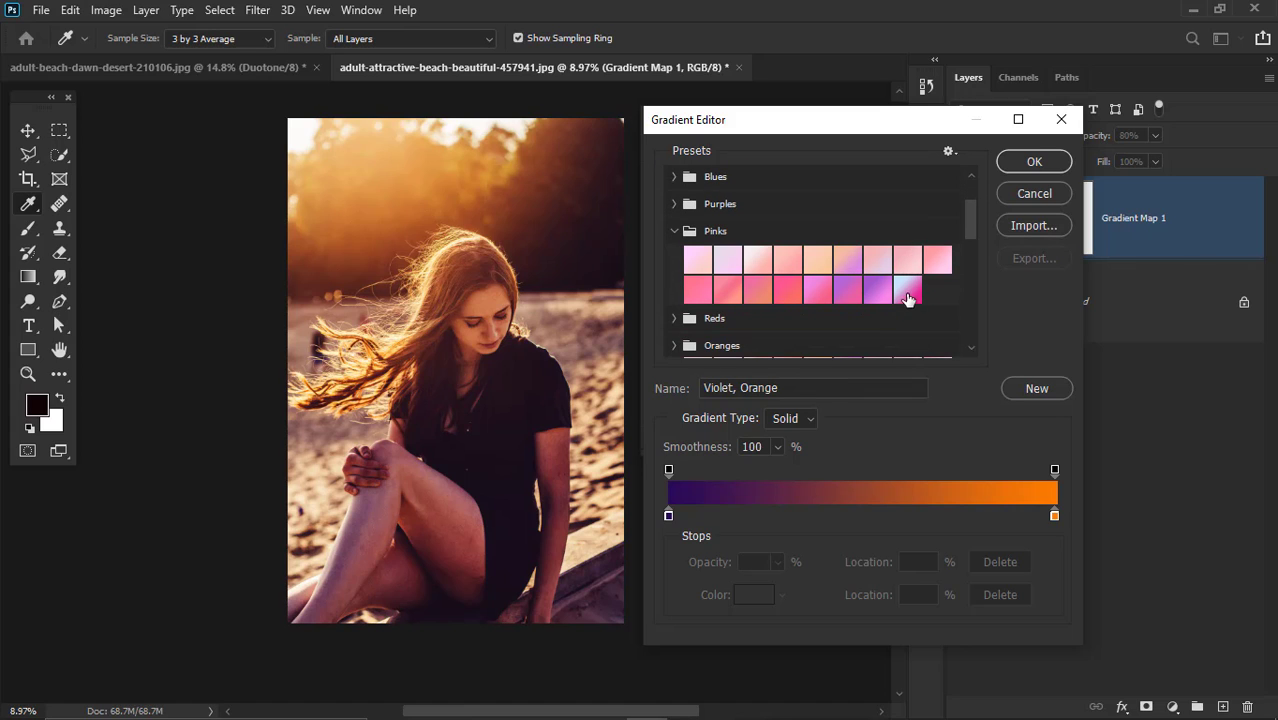
click(907, 290)
click(740, 291)
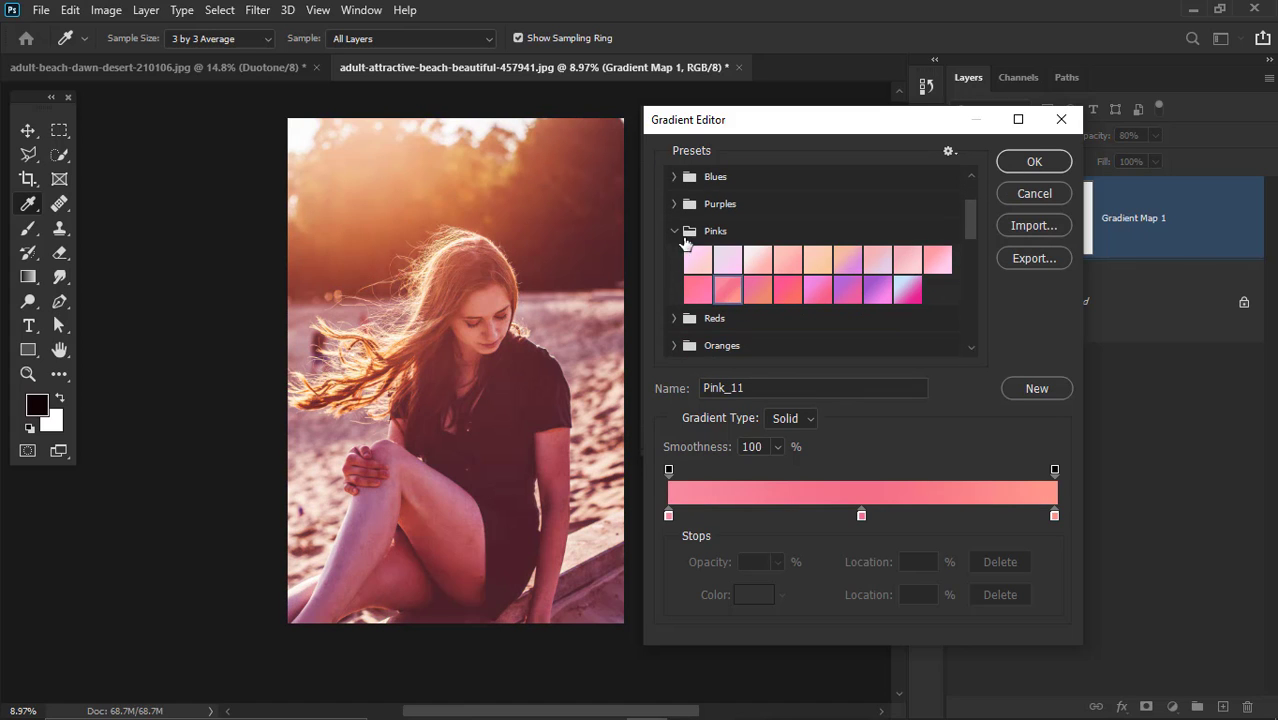
Apply the Orange_05 preset from the Oranges group to the gradient map.
click(674, 231)
click(674, 285)
scroll(760, 272, down, 1)
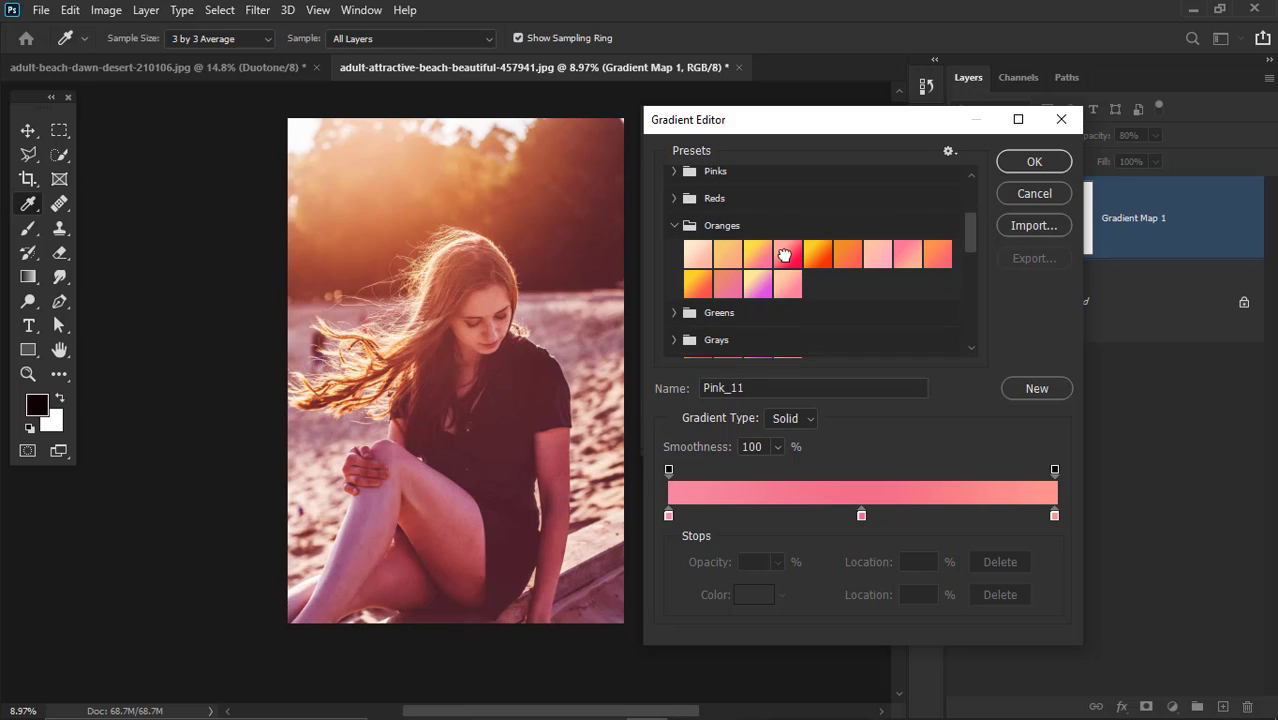
click(787, 255)
click(817, 256)
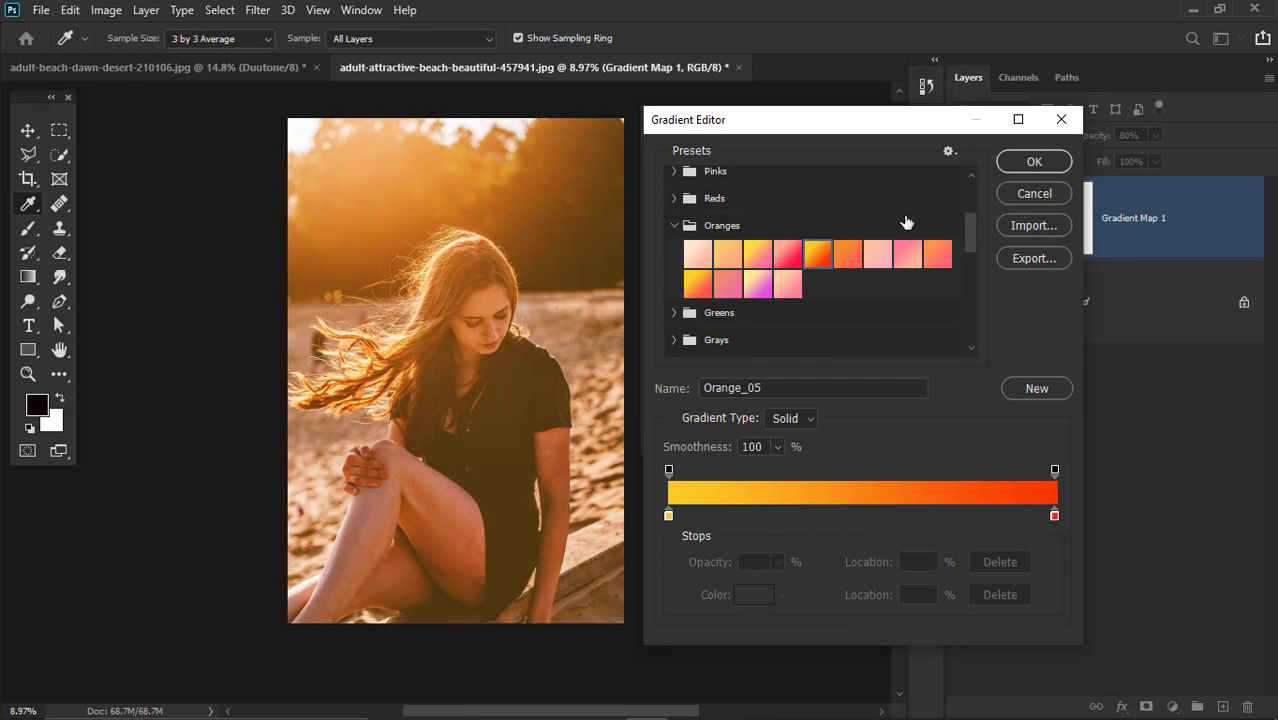
click(1034, 162)
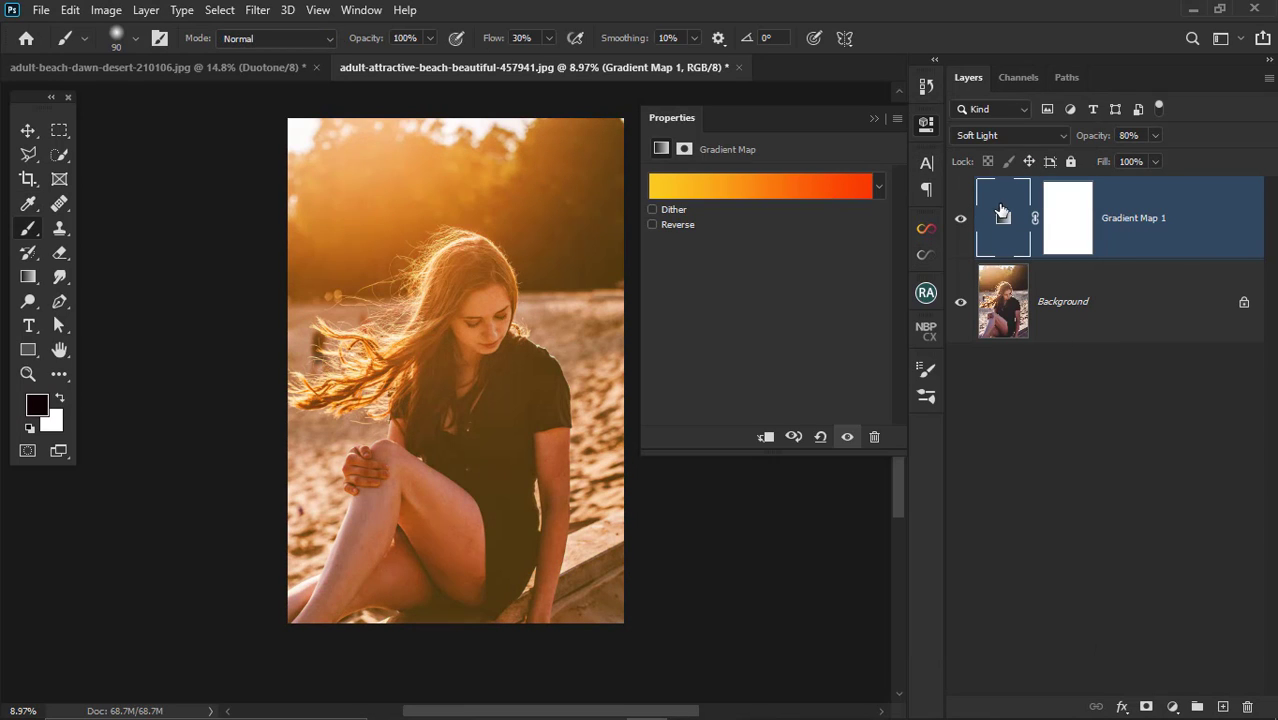
Lower the Gradient Map 1 layer's opacity, trying 45% before settling on 23%.
drag(1084, 137, 1193, 150)
click(1104, 137)
text(45)
key(Return)
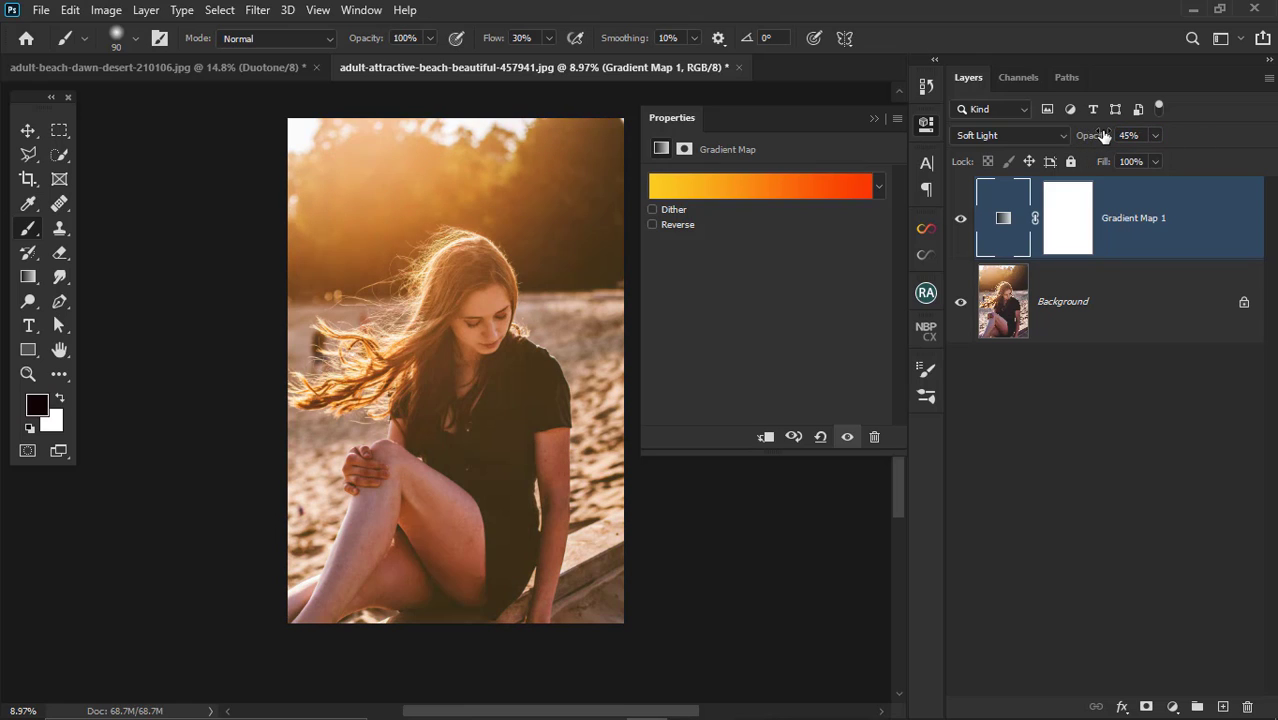
drag(1104, 137, 1067, 152)
Compare the photo with and without the Gradient Map 1 layer, and delete that layer.
click(961, 218)
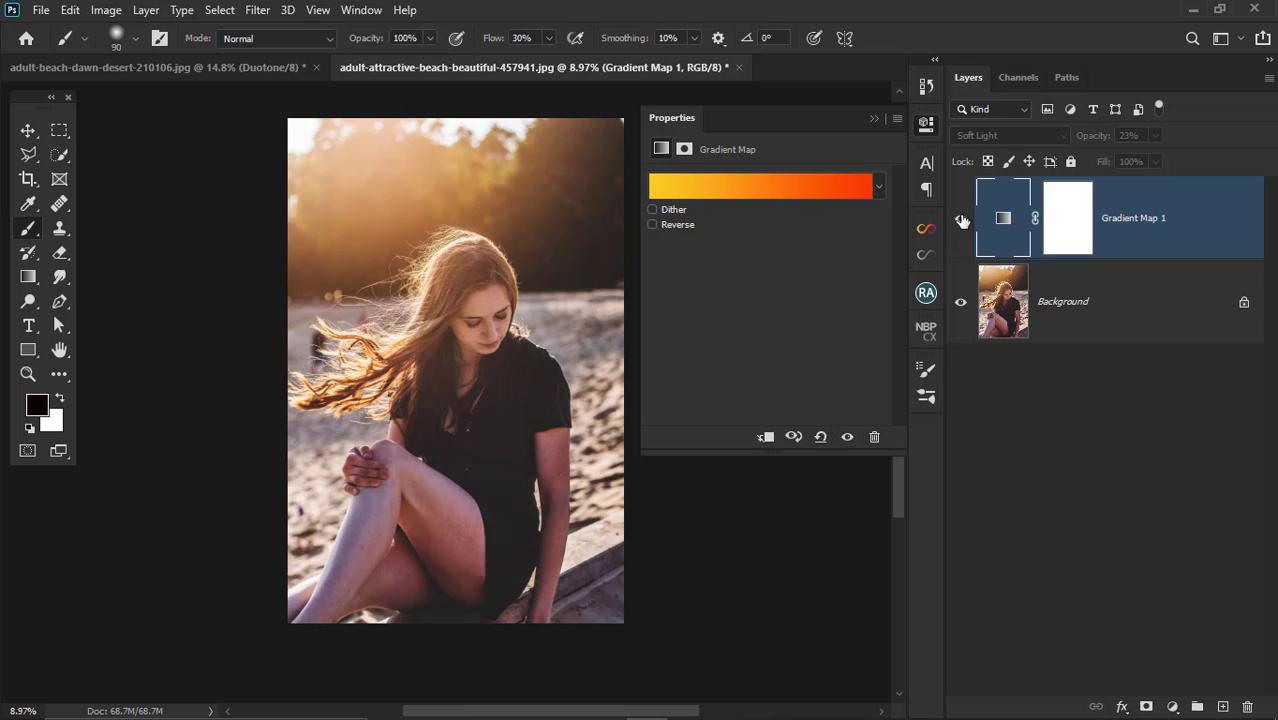
click(961, 218)
click(874, 118)
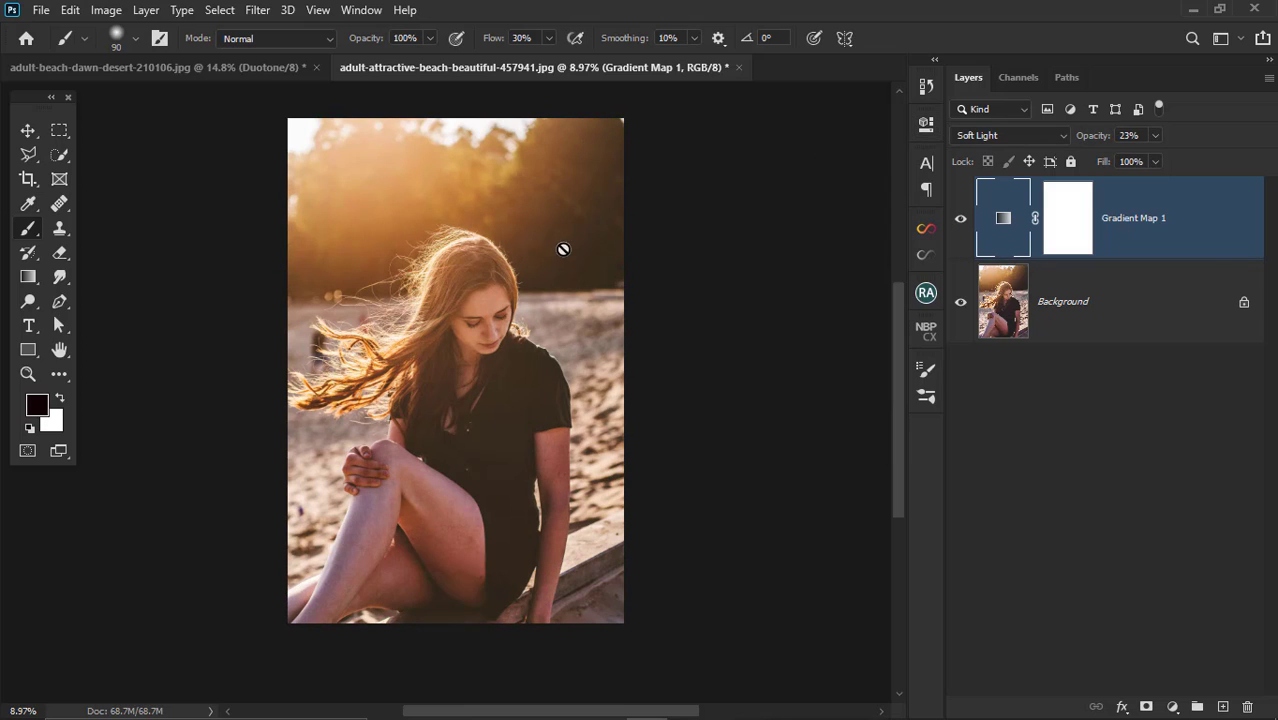
key(Delete)
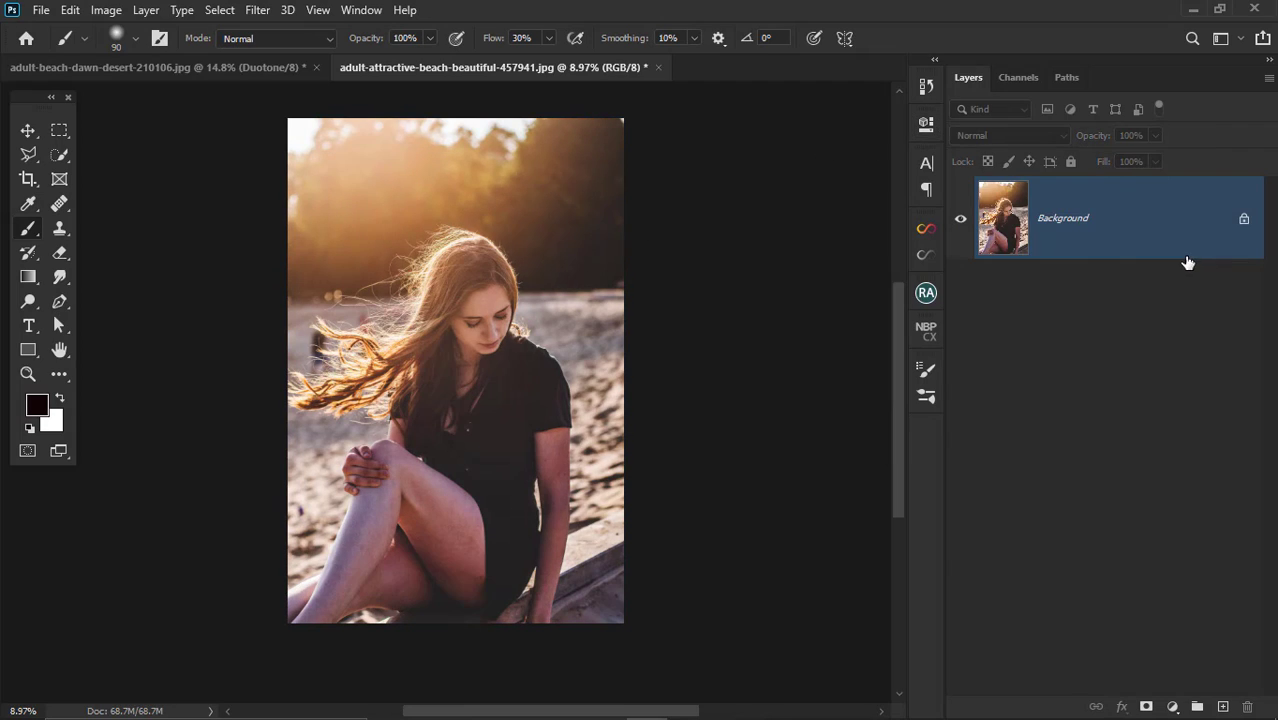
Add a Gradient Map adjustment layer above the photo and set the gradient's starting colour stop to a bright orange-red.
click(1173, 706)
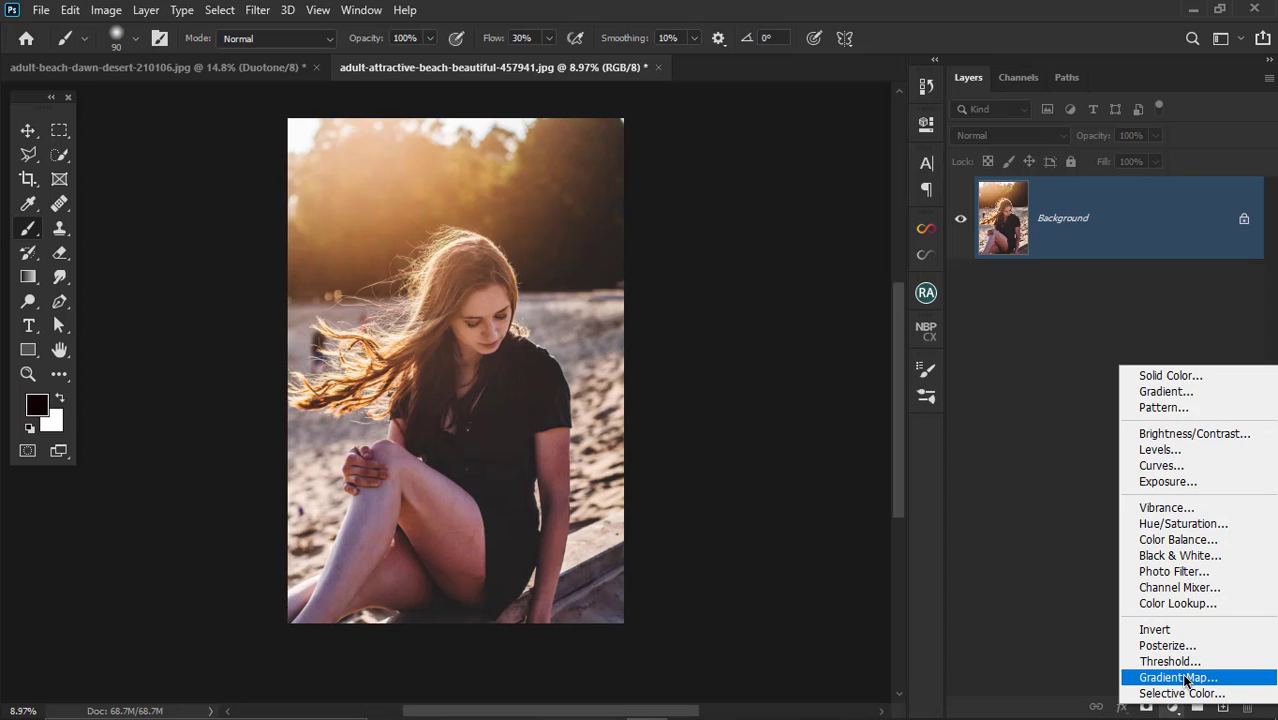
click(1178, 678)
click(711, 190)
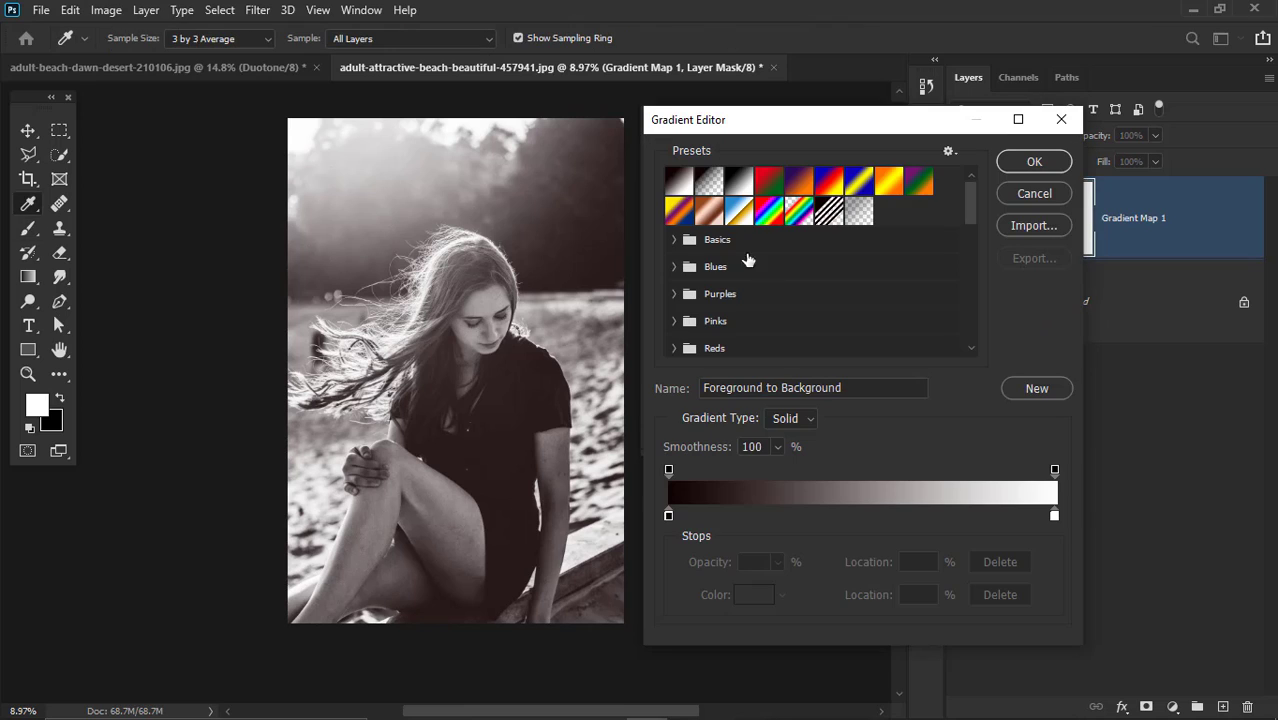
double_click(668, 516)
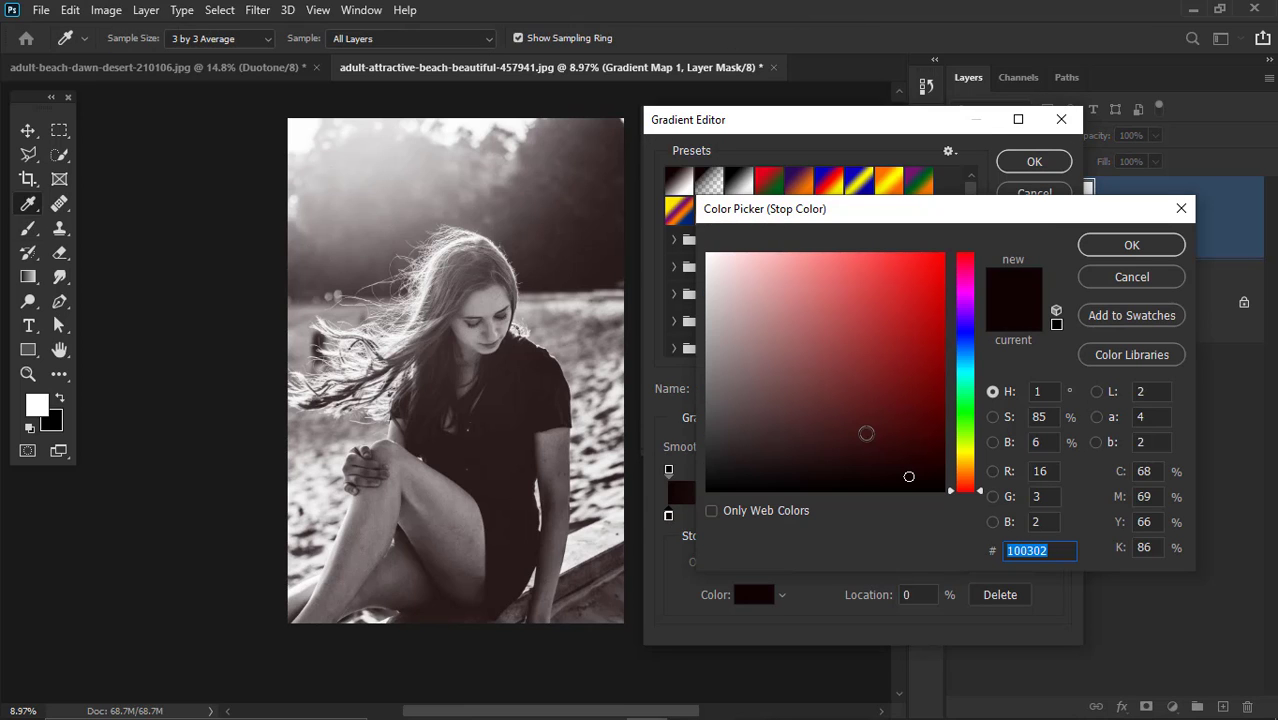
drag(966, 480, 966, 477)
drag(921, 306, 953, 246)
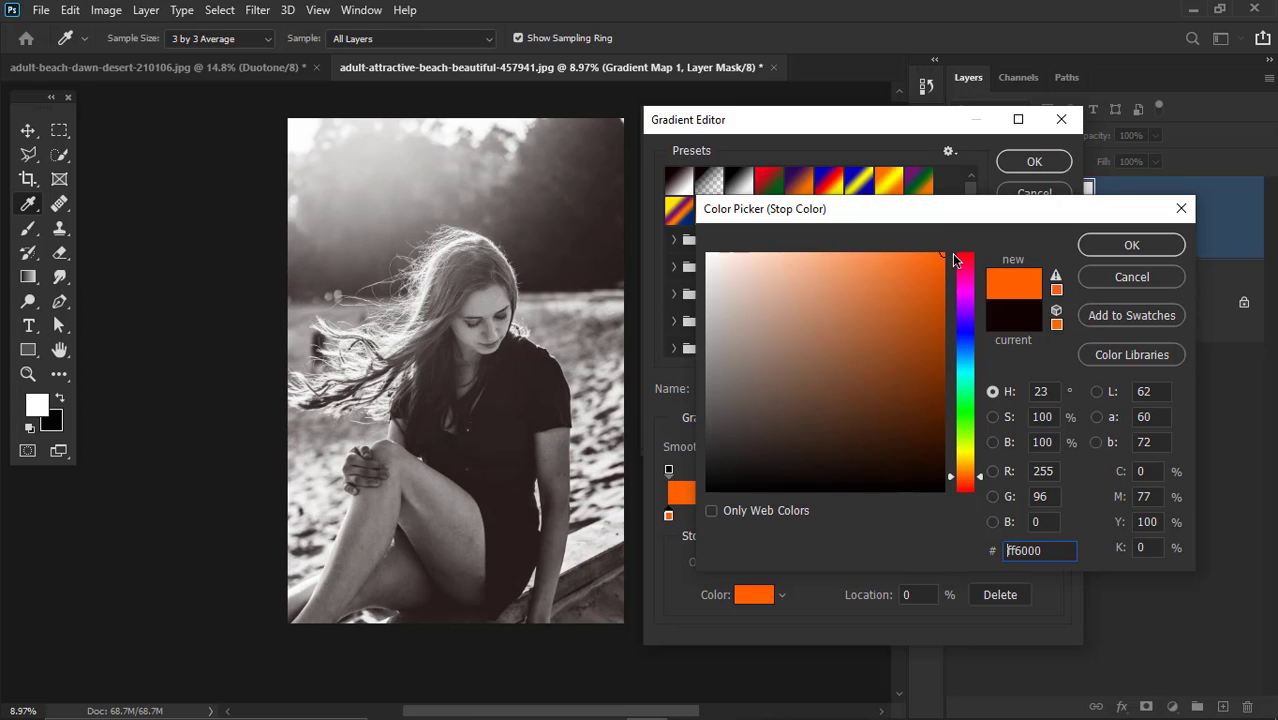
drag(978, 477, 978, 484)
click(1122, 250)
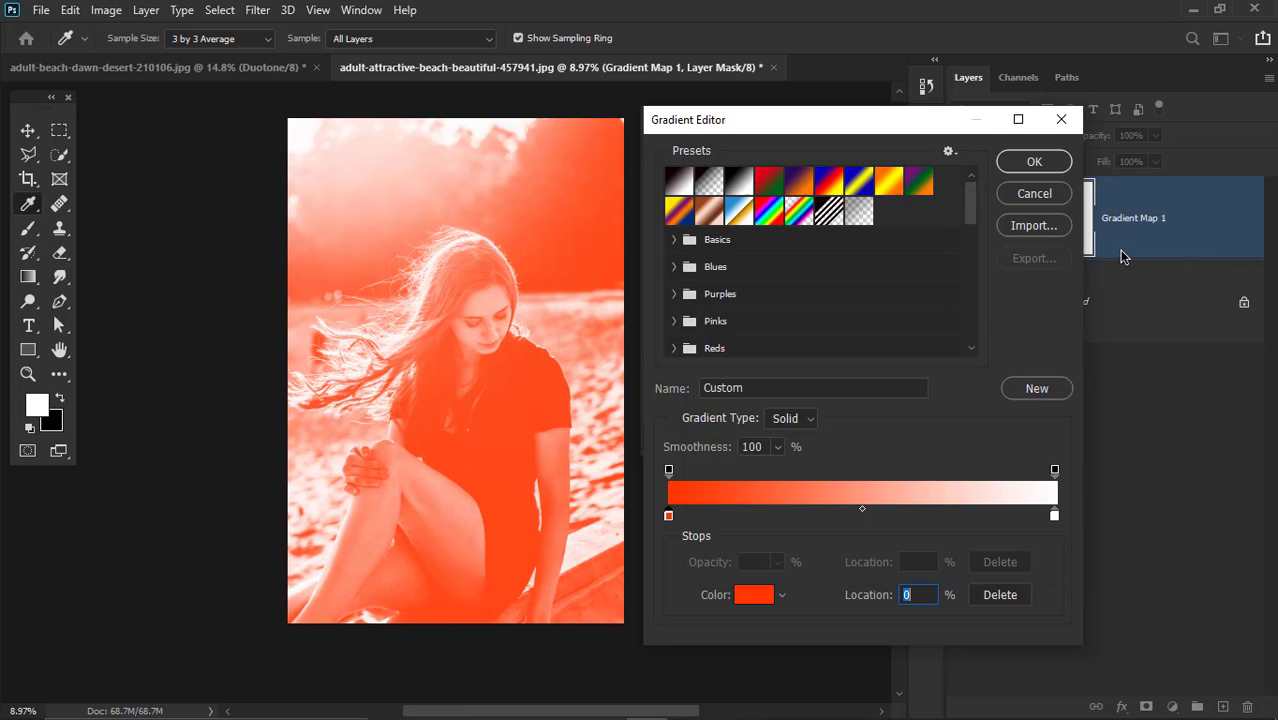
Set the gradient's white end stop to dark green 046a2d and accept the gradient.
double_click(1052, 512)
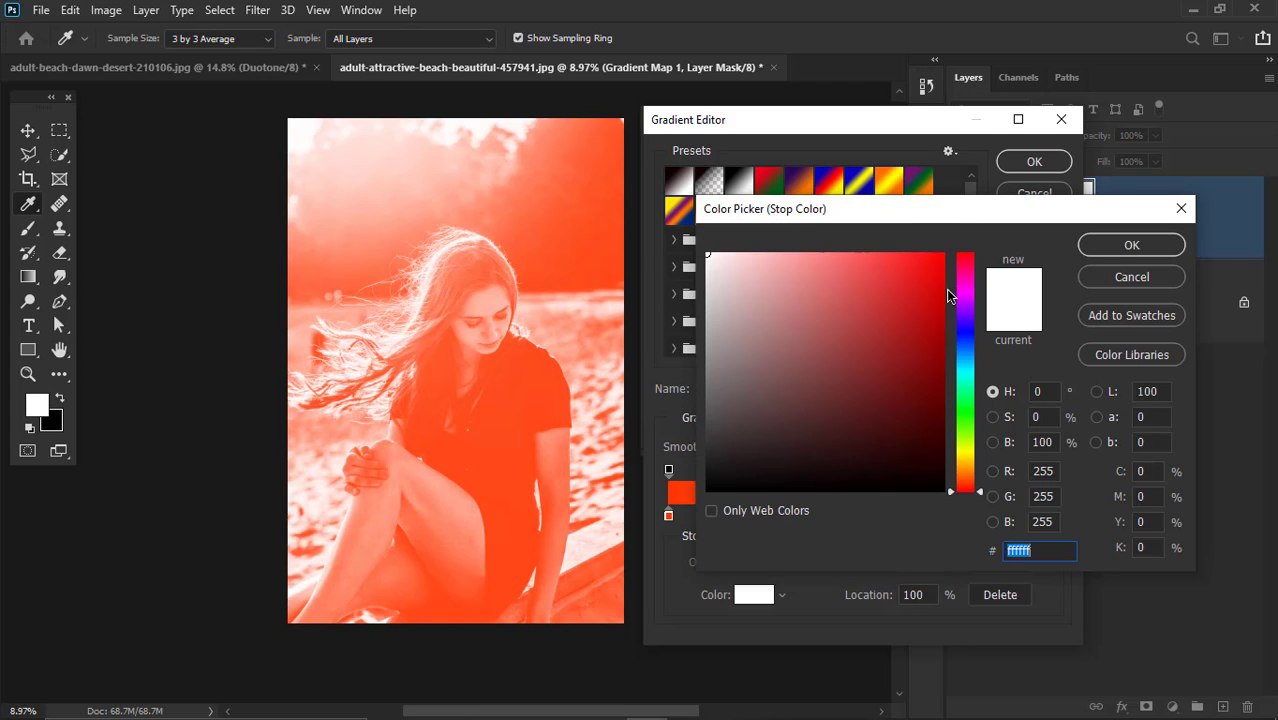
click(959, 406)
drag(959, 406, 947, 394)
click(935, 393)
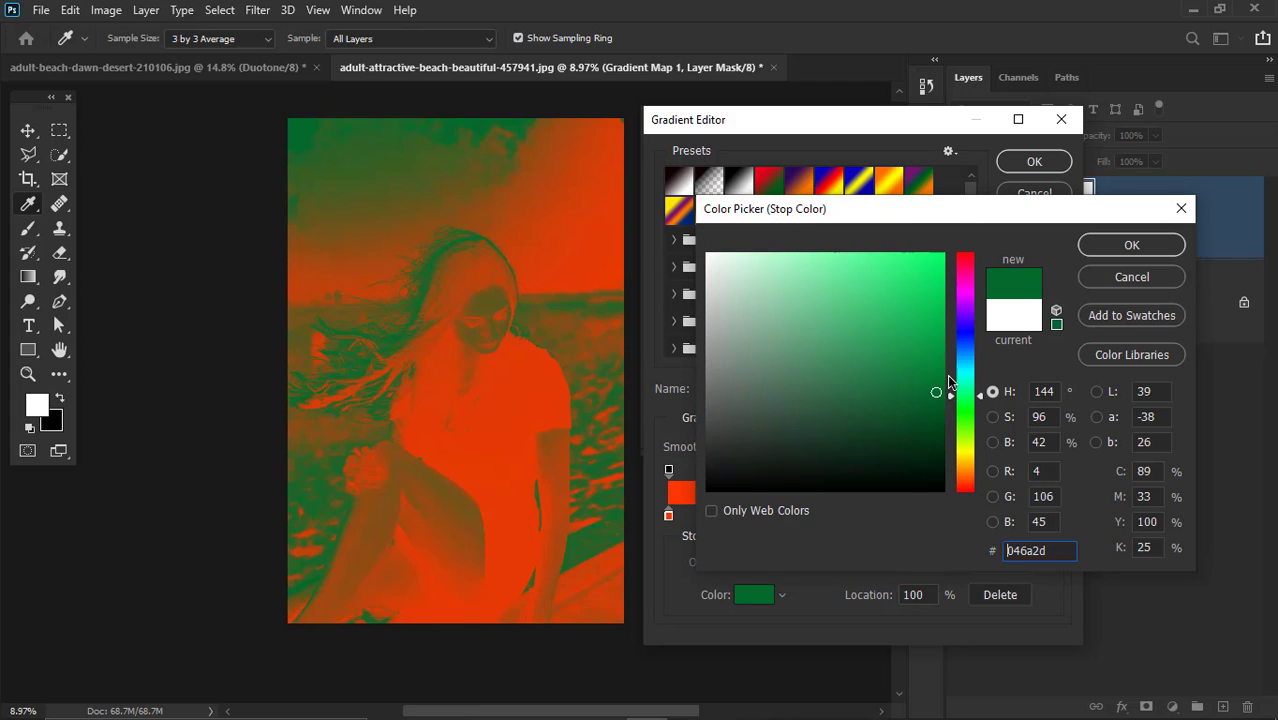
click(1095, 250)
click(1034, 162)
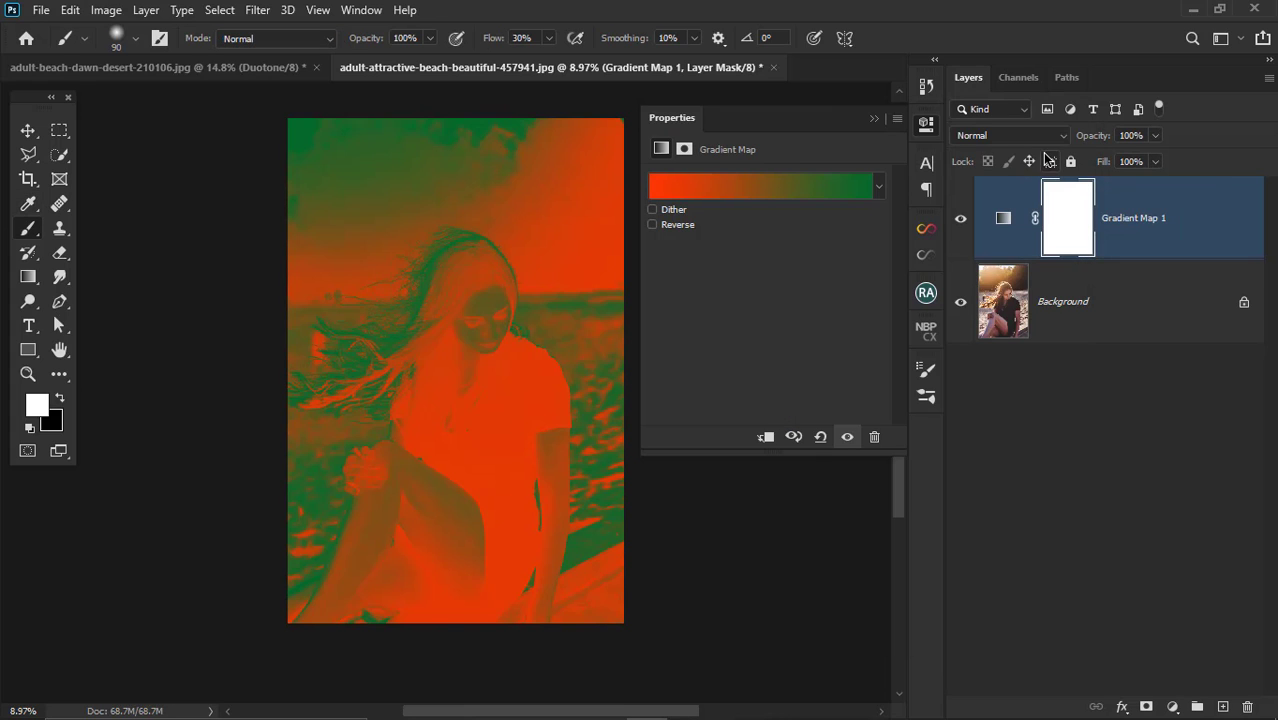
Set the Gradient Map 1 layer's blend mode to Soft Light and its opacity to 65%.
click(1040, 135)
click(995, 380)
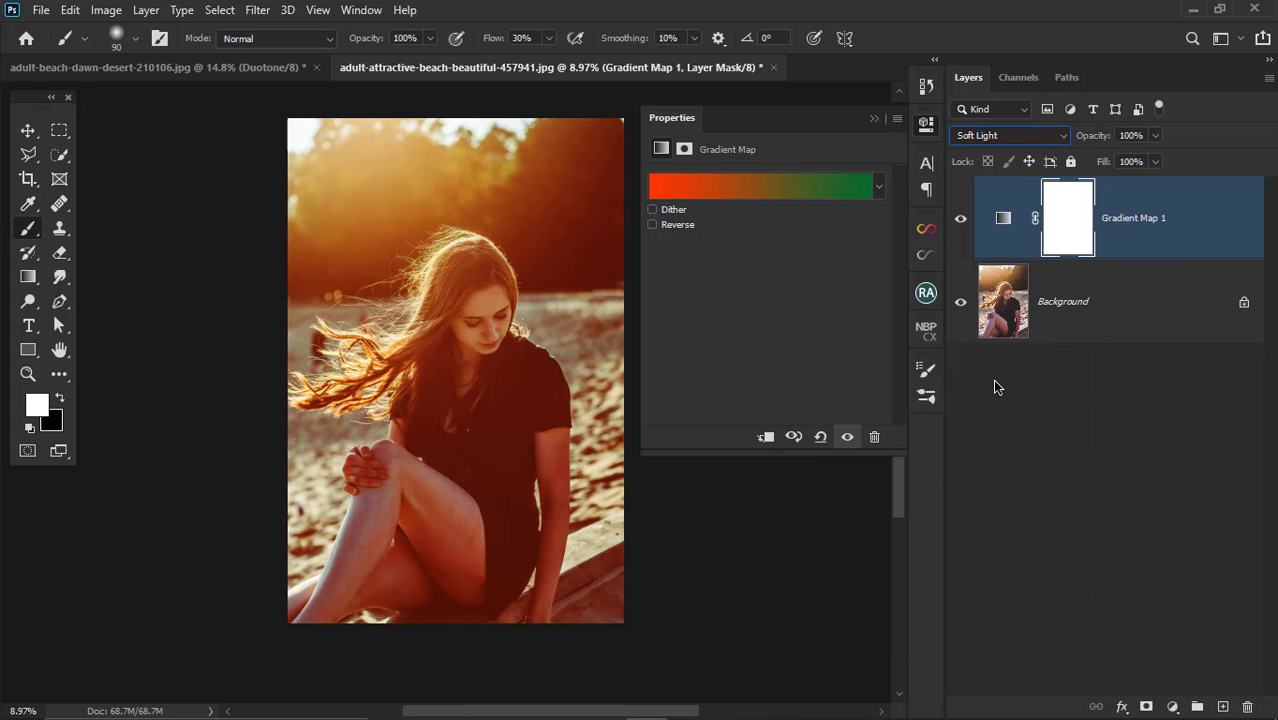
click(875, 120)
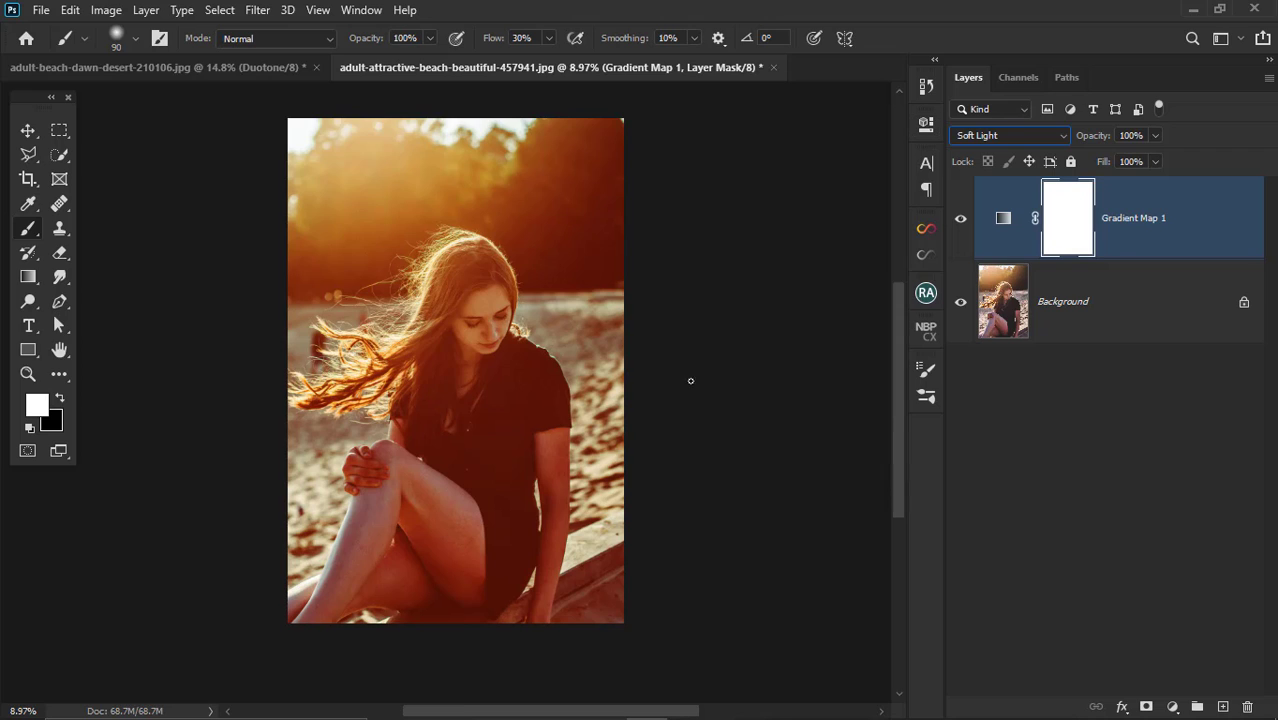
mouse_move(1097, 143)
mouse_down()
mouse_move(1067, 152)
mouse_move(1097, 142)
mouse_up()
Reopen the gradient map's gradient and replace it with the Blue, Red, Yellow preset.
double_click(1003, 218)
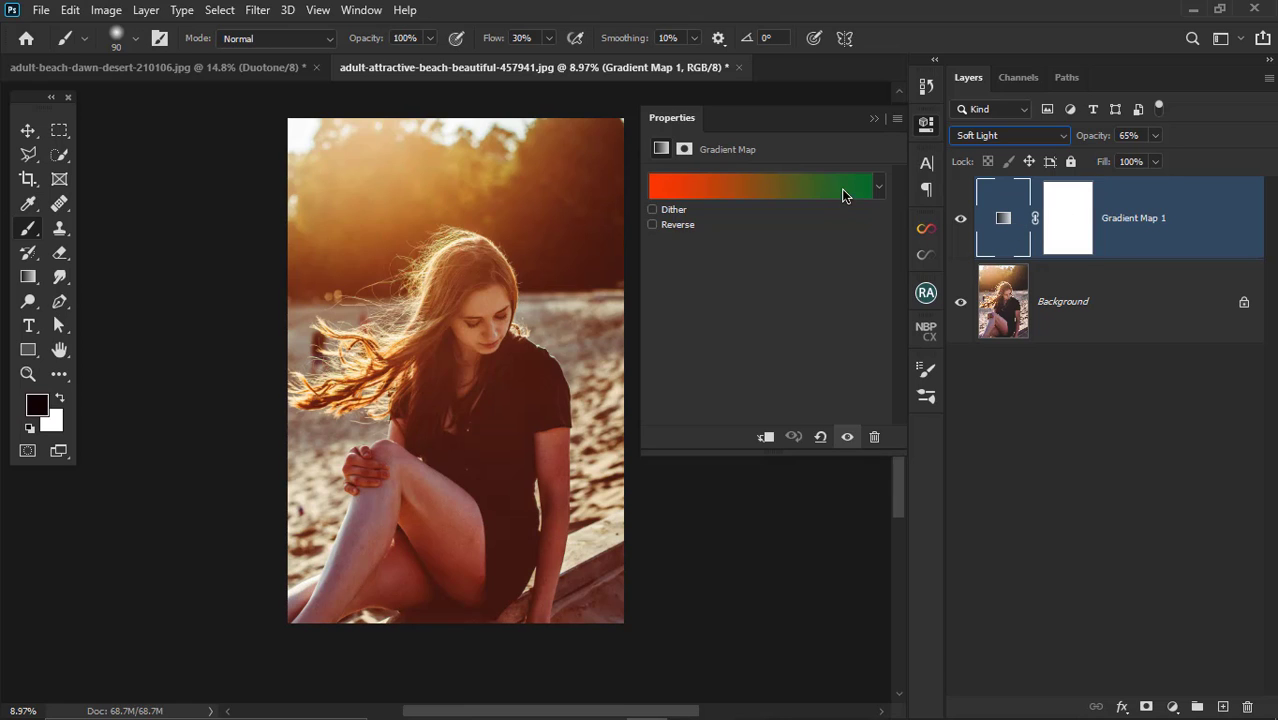
click(842, 188)
click(828, 180)
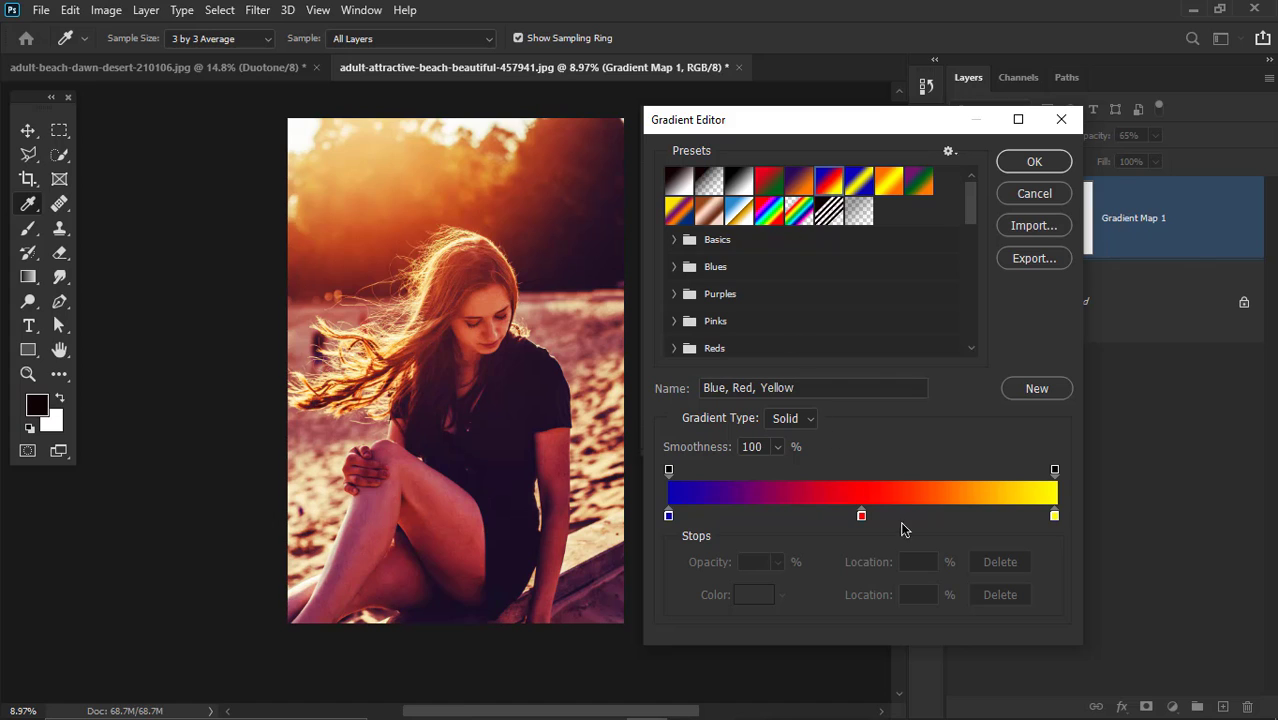
click(797, 188)
click(827, 181)
click(1042, 158)
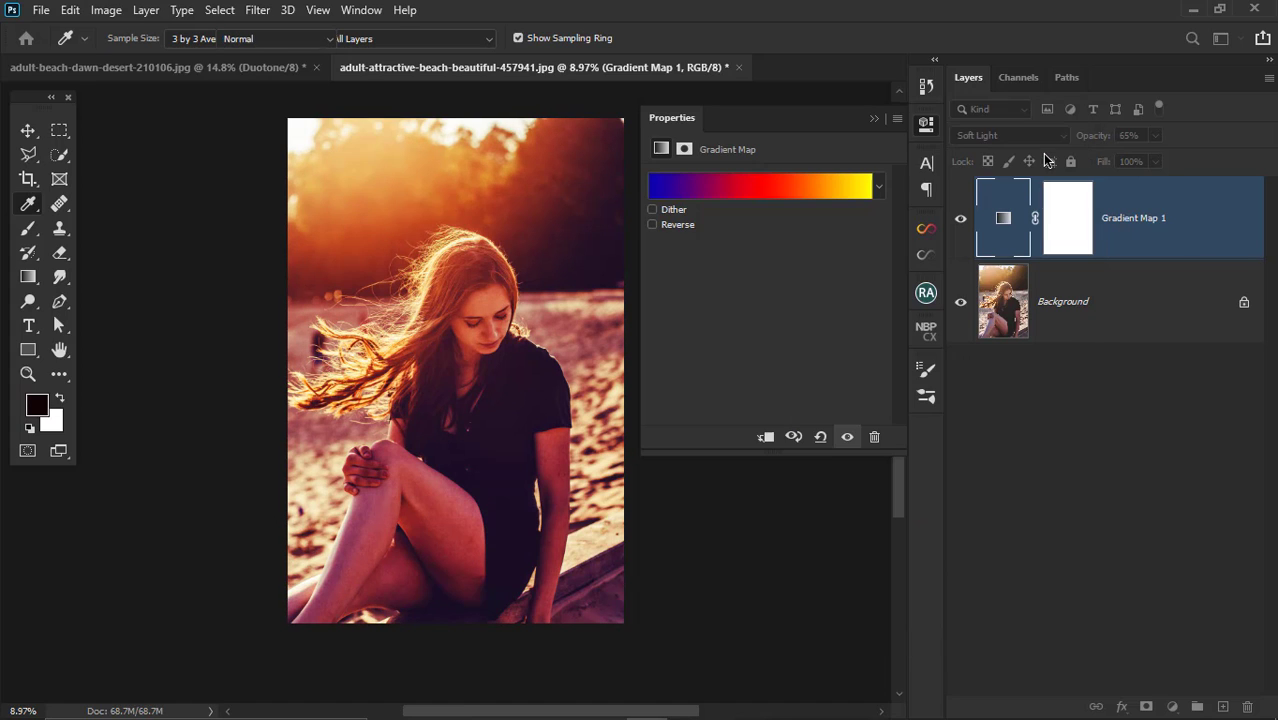
key(b)
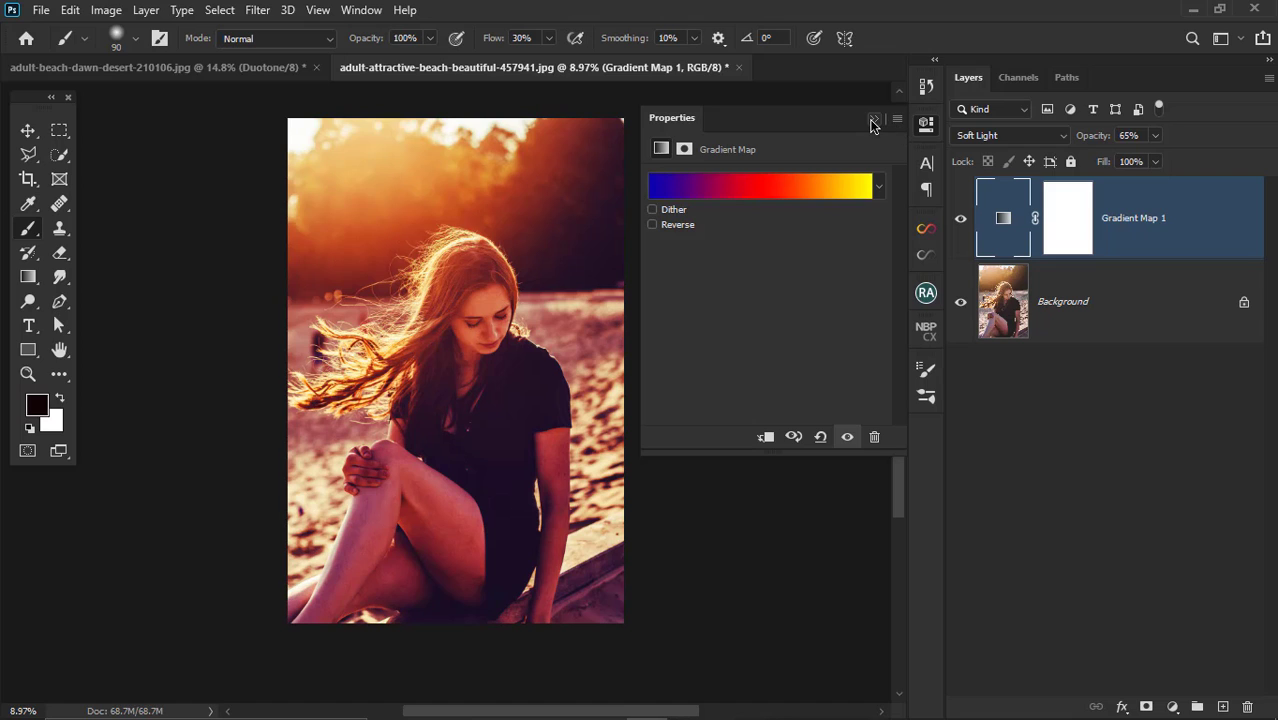
Change the gradient's blue starting stop to green 32b200 and accept the gradient.
click(725, 188)
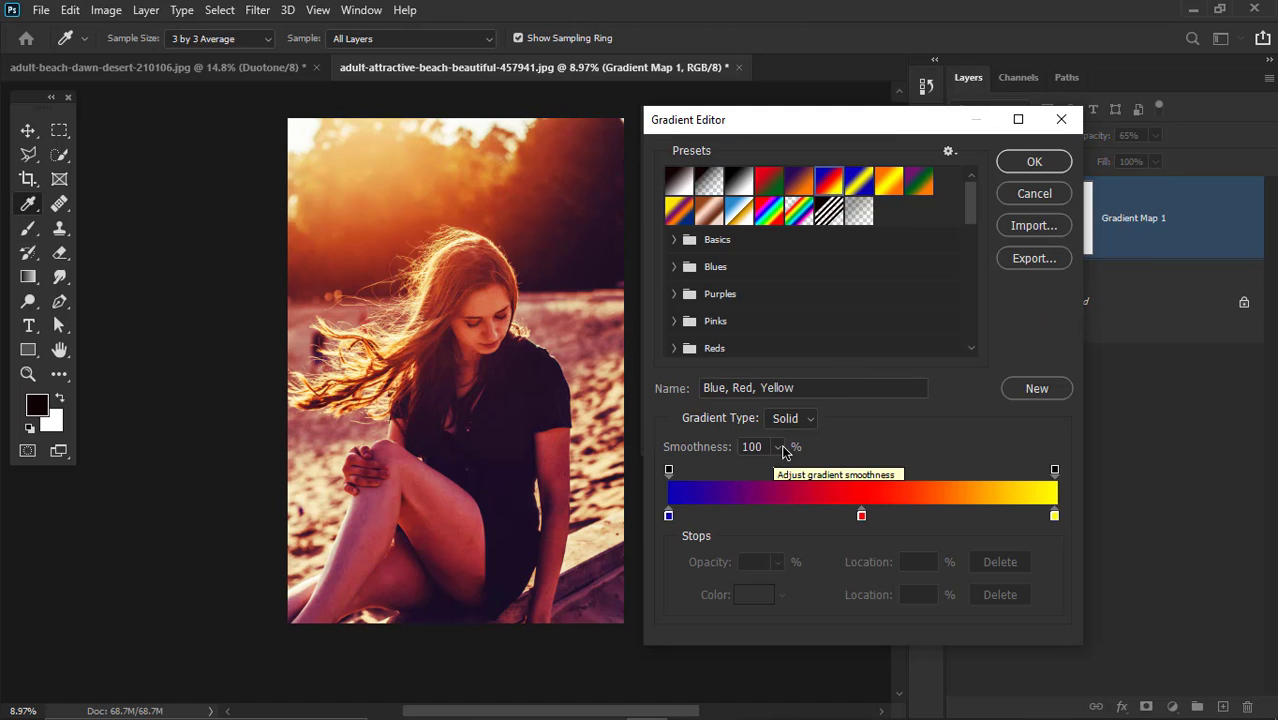
double_click(668, 515)
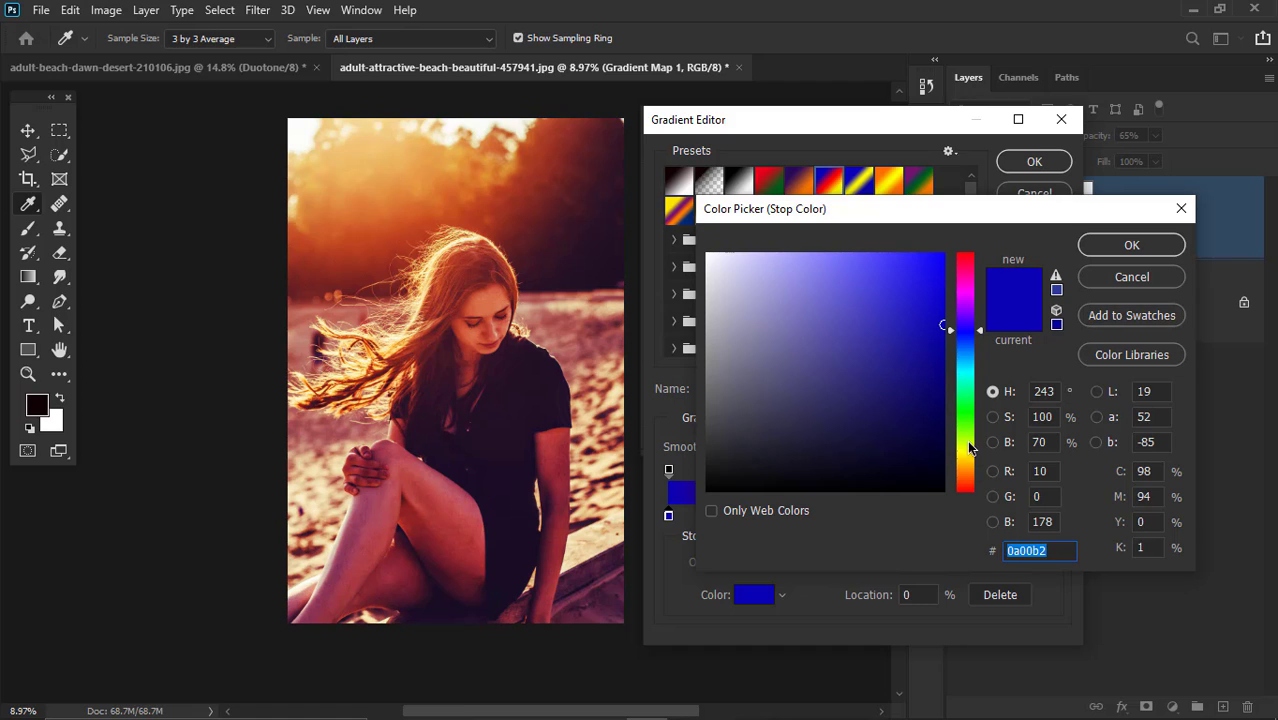
click(966, 414)
drag(965, 411, 973, 427)
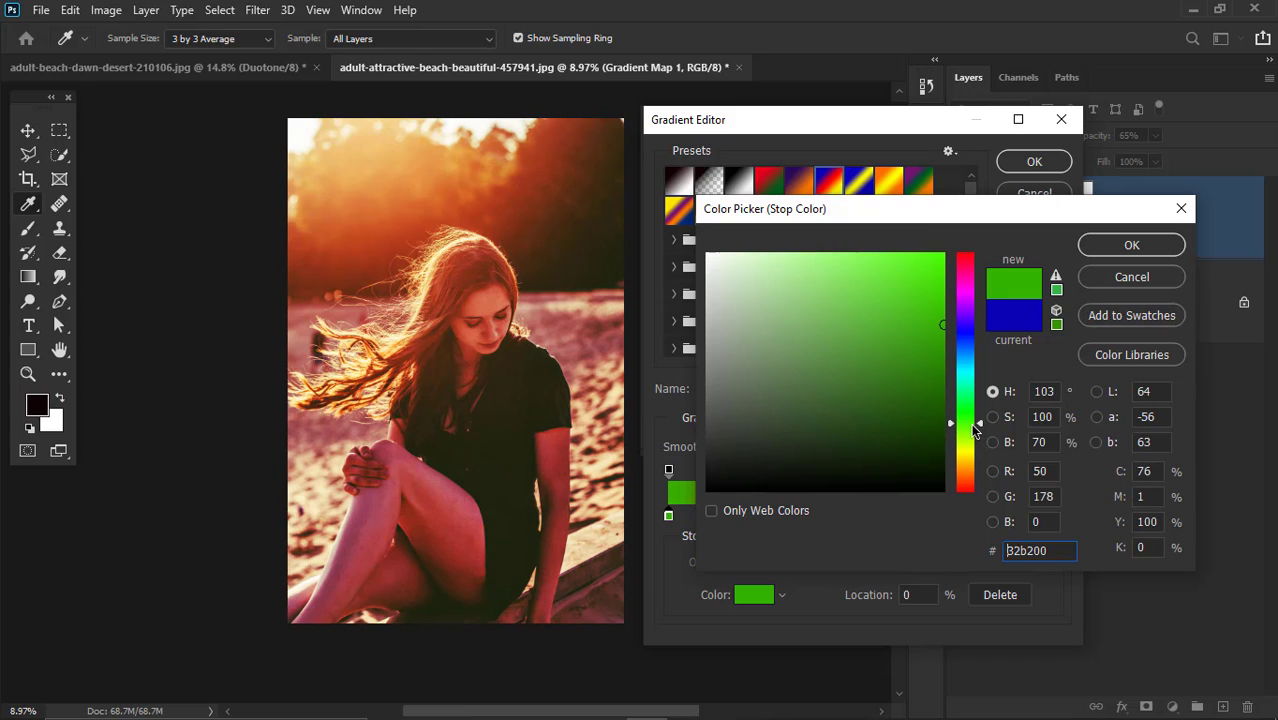
click(1131, 245)
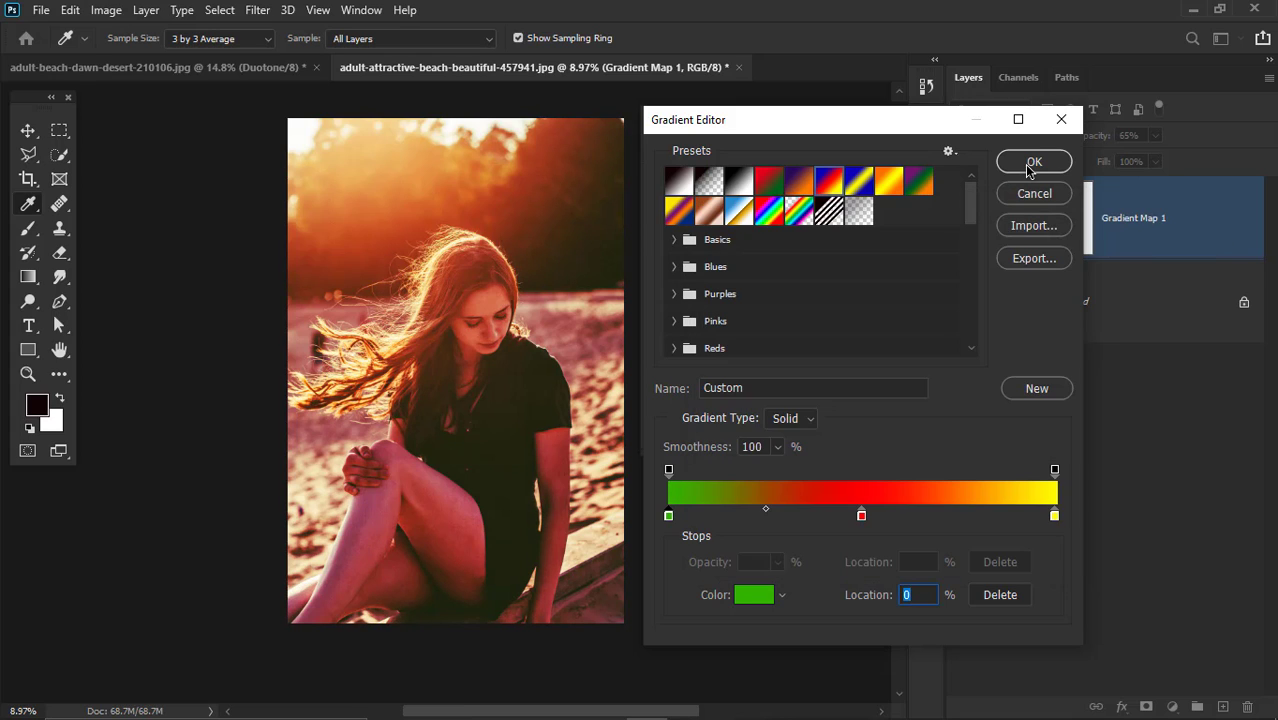
click(1034, 162)
click(875, 118)
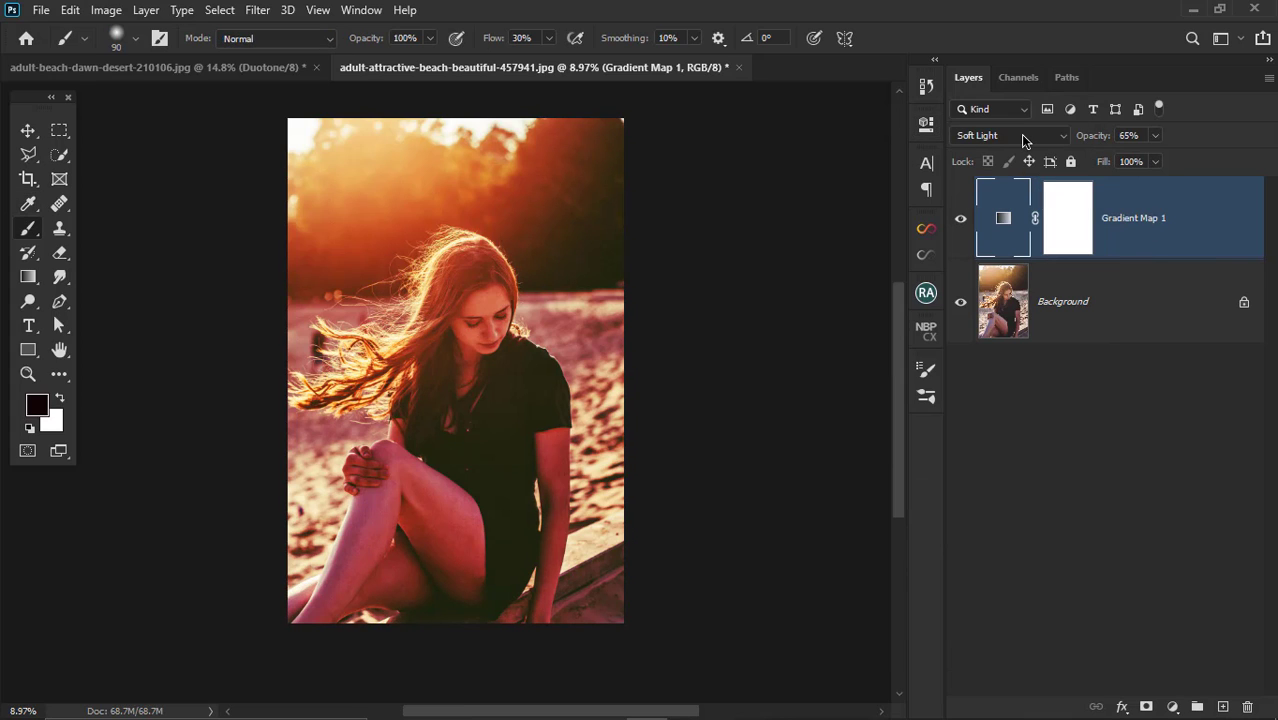
Reopen the gradient map's gradient and set its starting stop to blue 003fb2.
double_click(1003, 220)
click(800, 190)
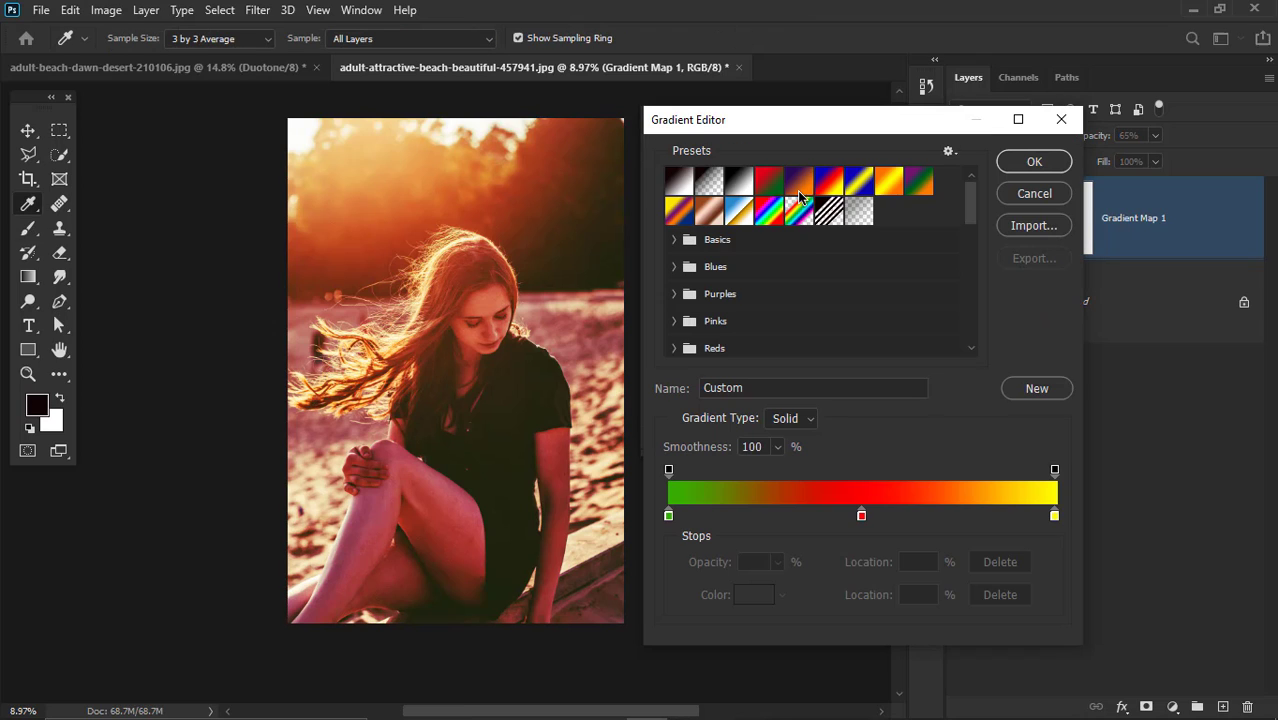
click(862, 516)
double_click(669, 515)
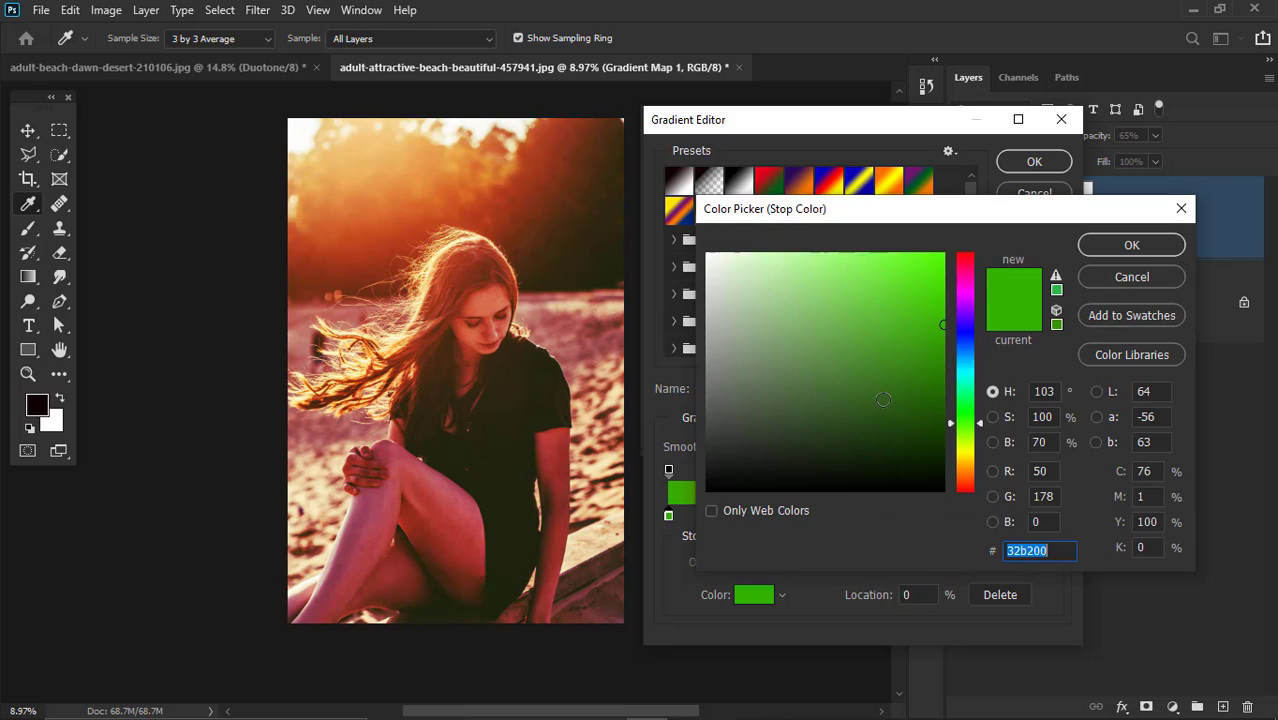
drag(957, 390, 953, 333)
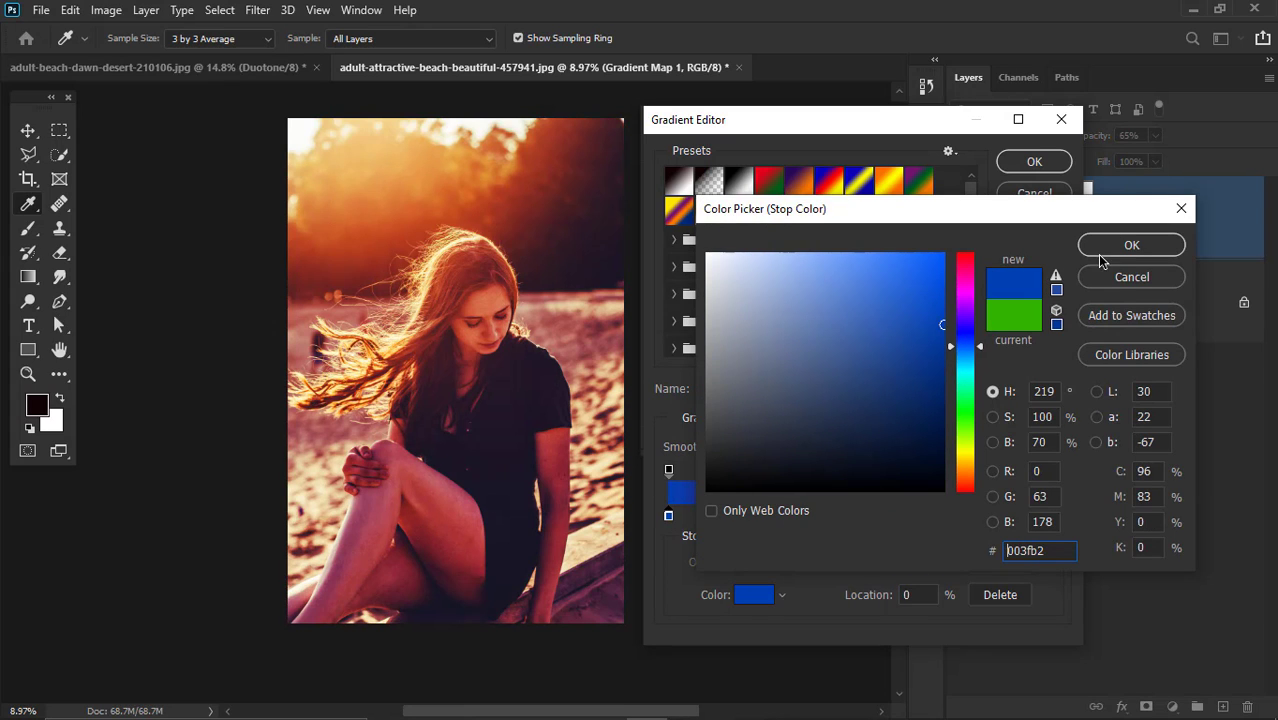
click(1131, 245)
click(1040, 162)
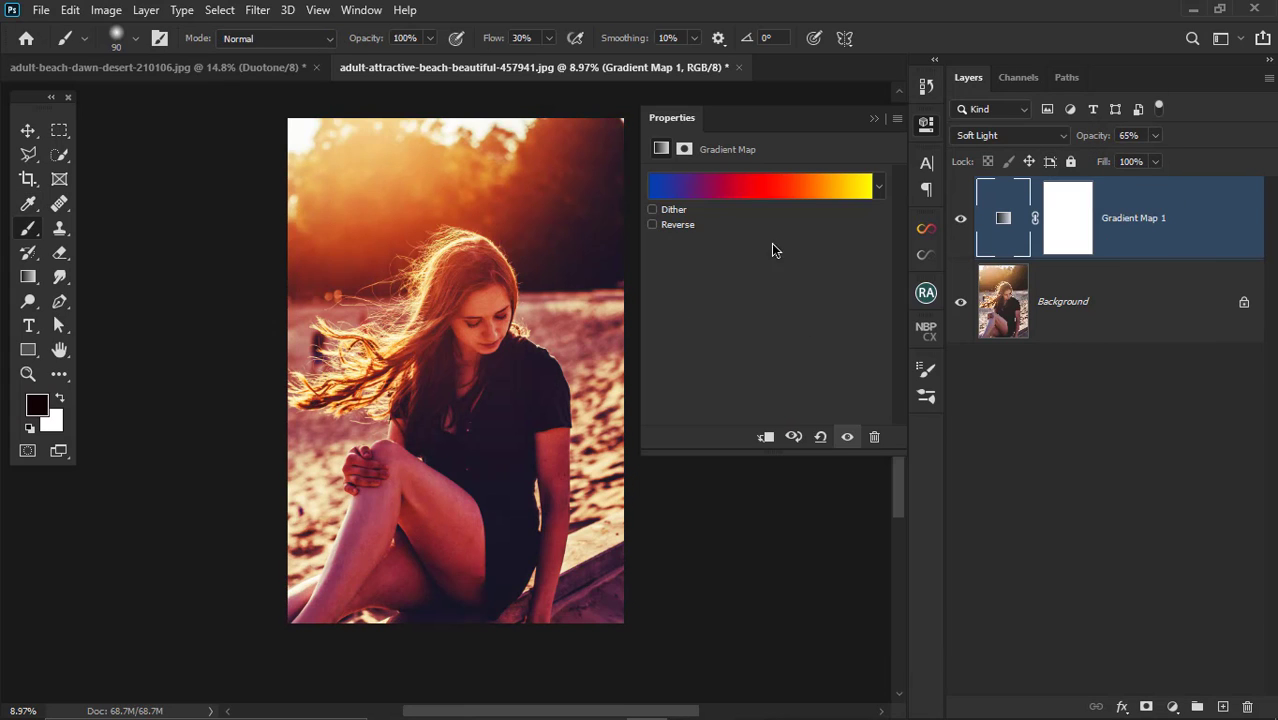
click(884, 120)
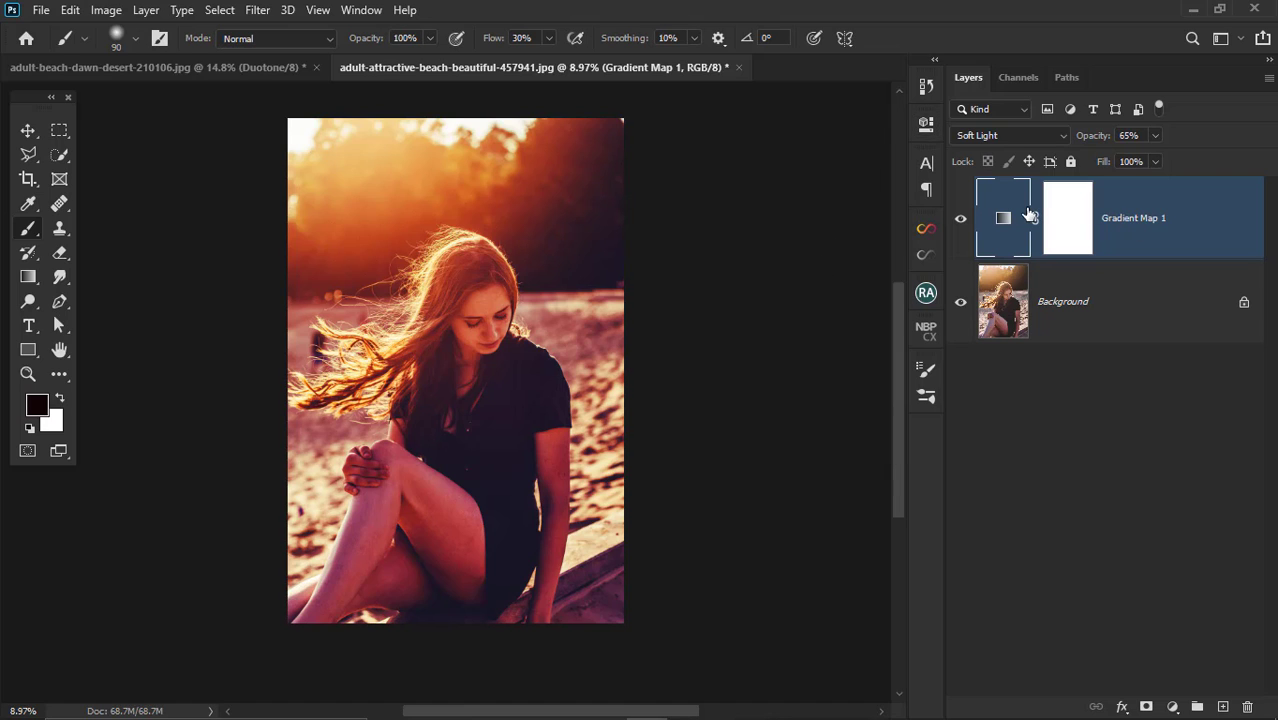
Examine the toned photo up close and show the Document Profile in the document's status information.
double_click(1020, 215)
click(873, 118)
scroll(543, 303, up, 3)
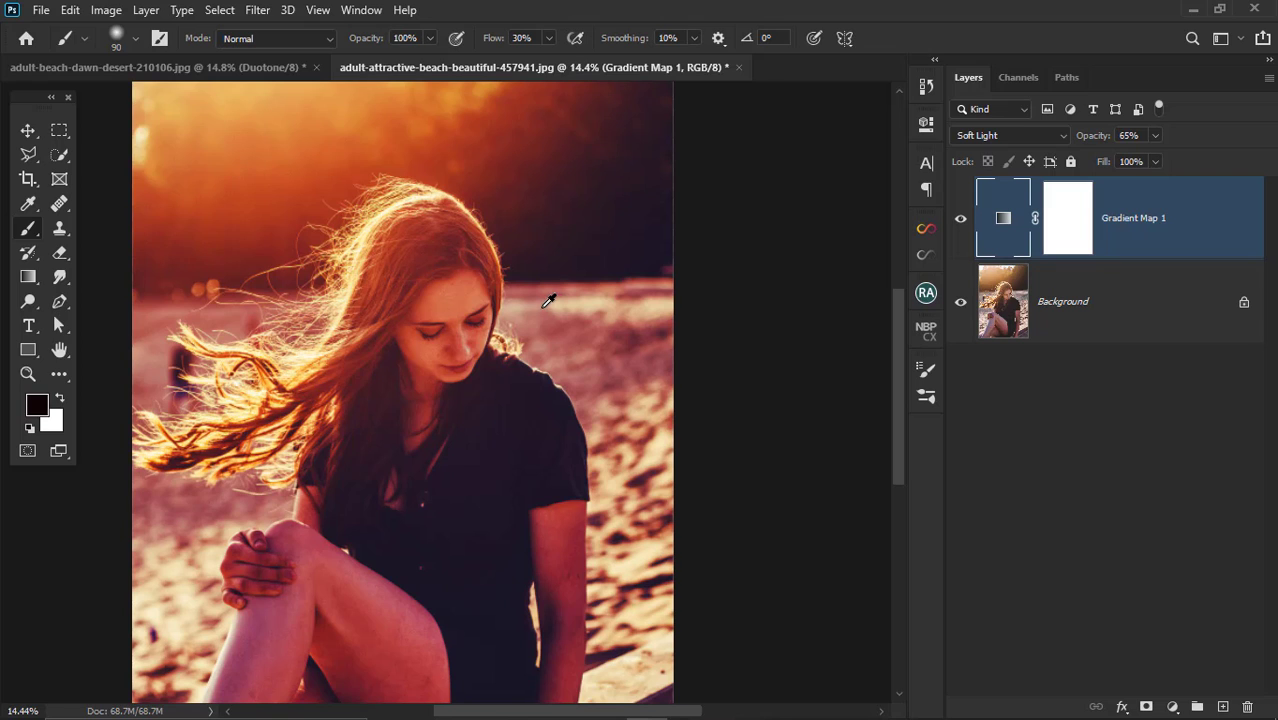
scroll(548, 301, down, 2)
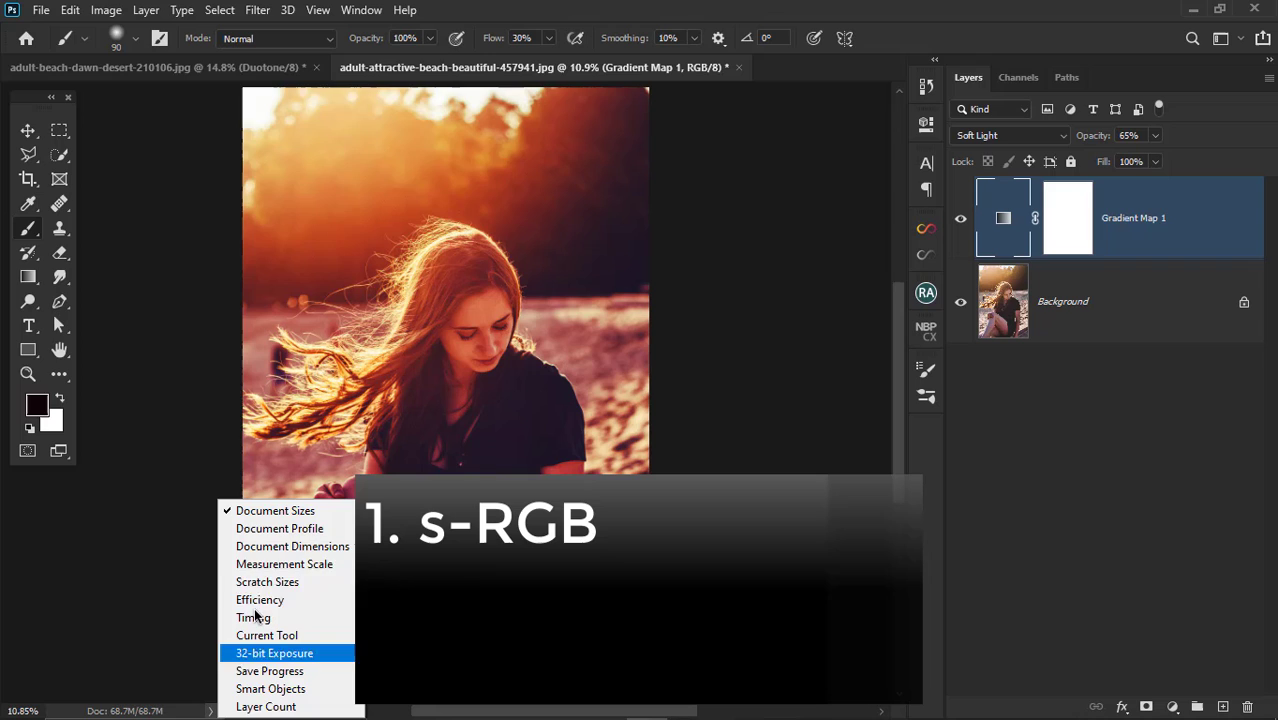
click(279, 528)
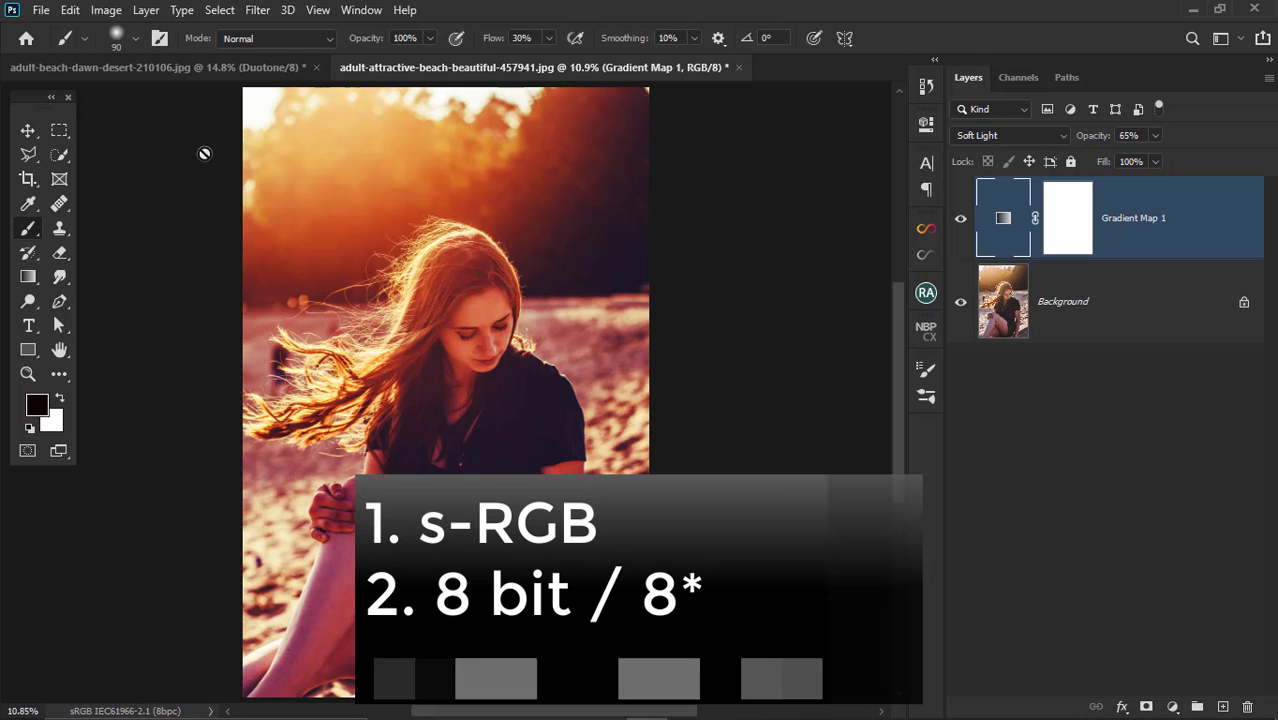